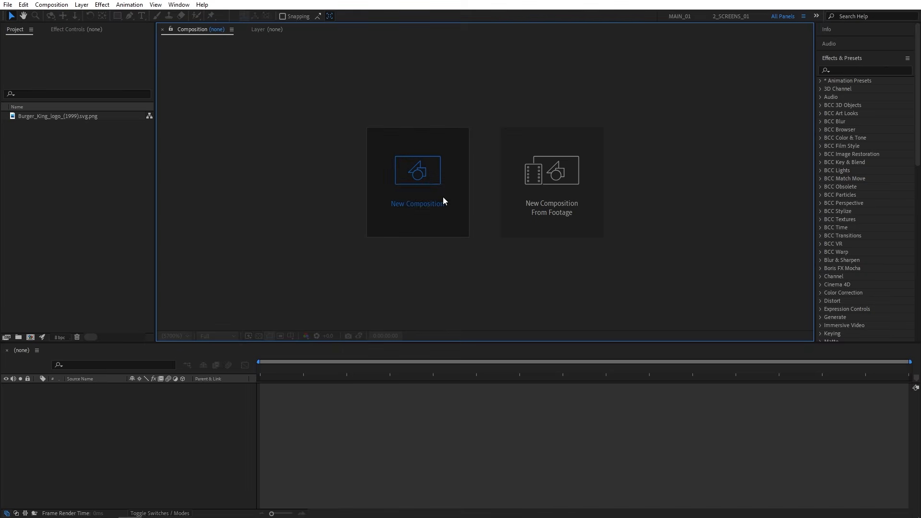
- Create a new 1920 × 1080 composition named Render at 30 fps, lasting 10 seconds
{"action": "left_click", "coordinate": [441, 200]}
{"action": "type", "text": "Render"}
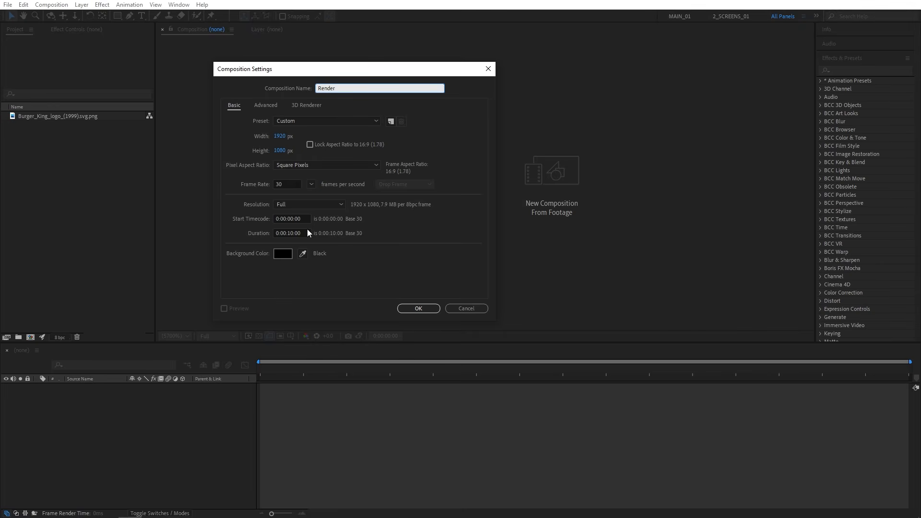
{"action": "left_click", "coordinate": [418, 308]}
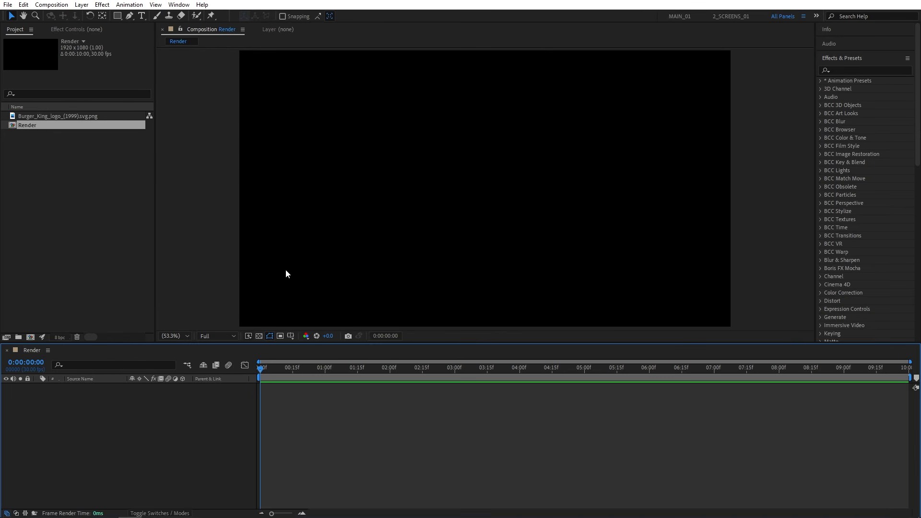
- Add the Burger King logo image to the Render composition as a layer and set its scale to 40%
{"action": "left_click_drag", "start_coordinate": [51, 117], "coordinate": [181, 450]}
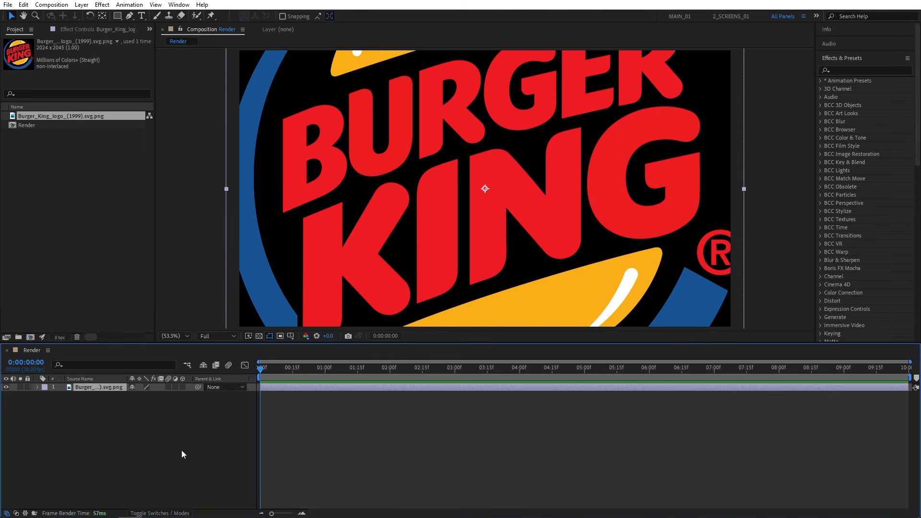
{"action": "key", "text": "s"}
{"action": "left_click_drag", "start_coordinate": [143, 396], "coordinate": [126, 396]}
{"action": "left_click", "coordinate": [144, 395]}
{"action": "type", "text": "40"}
{"action": "key", "text": "Return"}
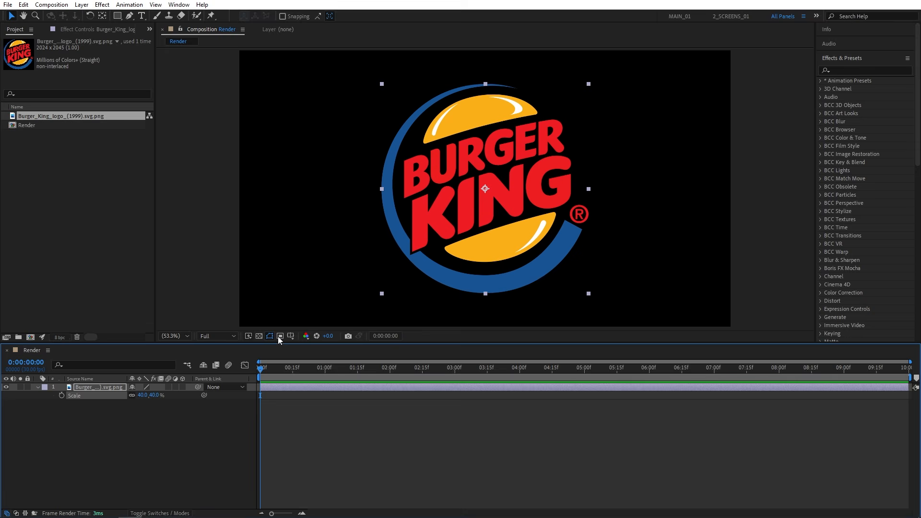
- Pre-compose the logo layer as Logo, moving all attributes into the new composition
{"action": "right_click", "coordinate": [99, 386]}
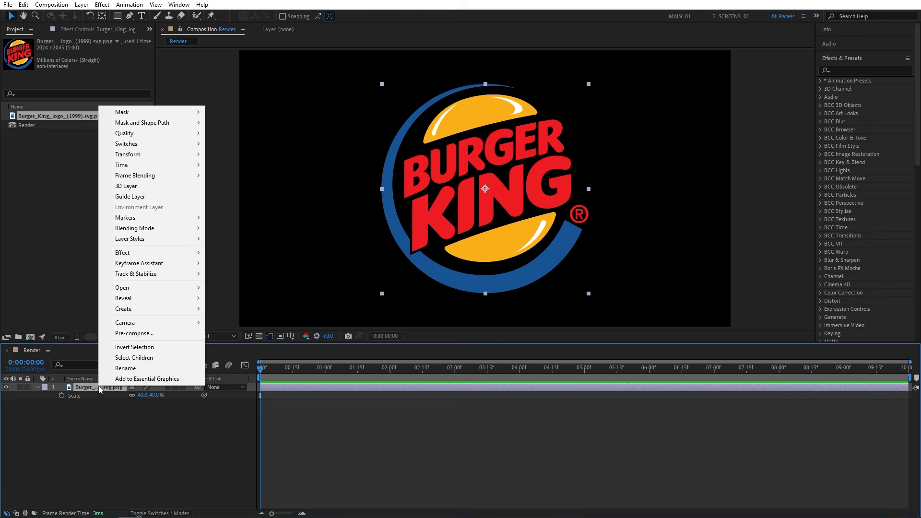
{"action": "left_click", "coordinate": [131, 335]}
{"action": "type", "text": "Logo"}
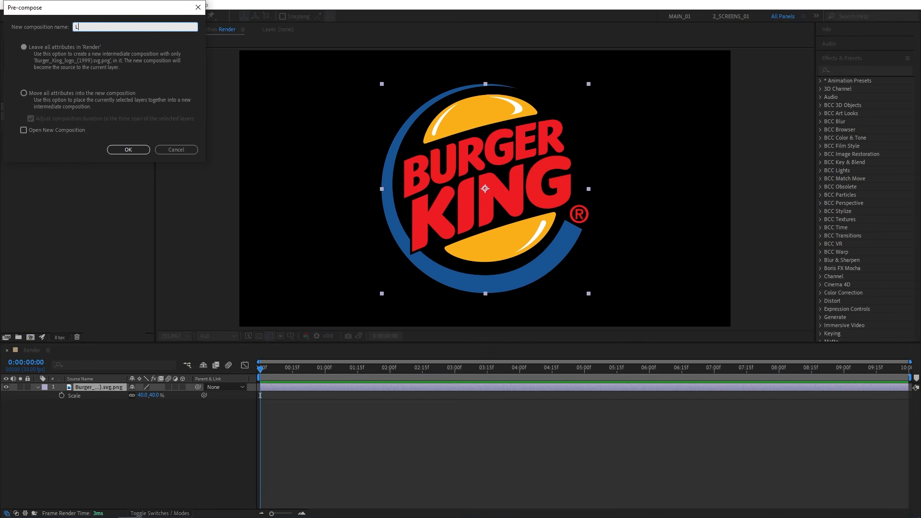
{"action": "left_click", "coordinate": [23, 94]}
{"action": "left_click", "coordinate": [129, 149]}
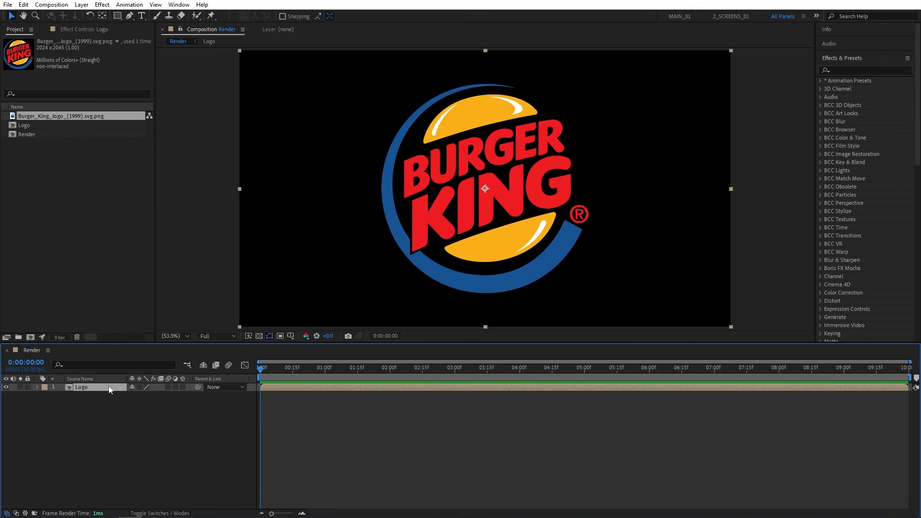
- Duplicate the Logo layer and rename the lower copy Texture
{"action": "left_click", "coordinate": [23, 5]}
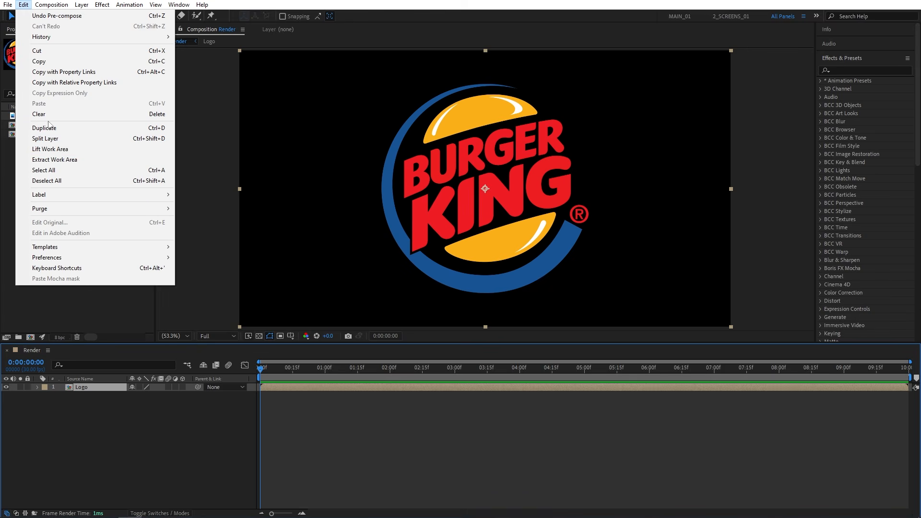
{"action": "left_click", "coordinate": [122, 129]}
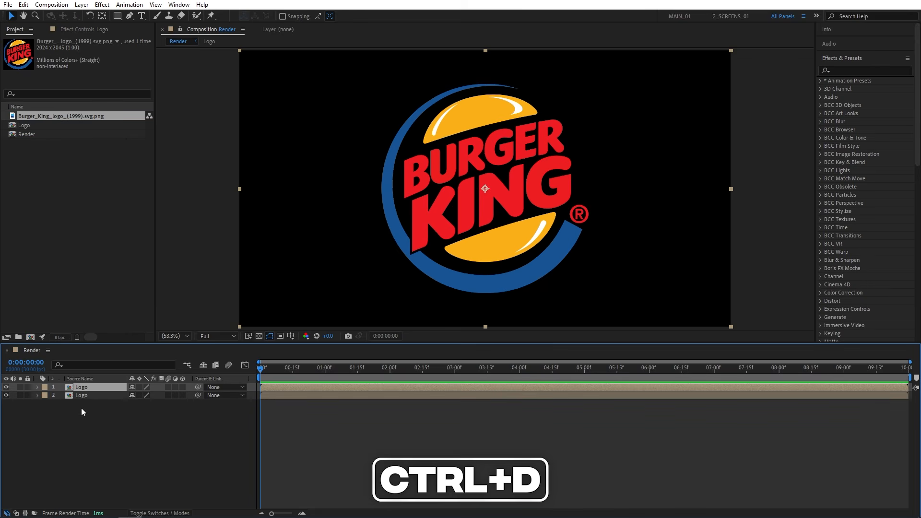
{"action": "left_click", "coordinate": [100, 395]}
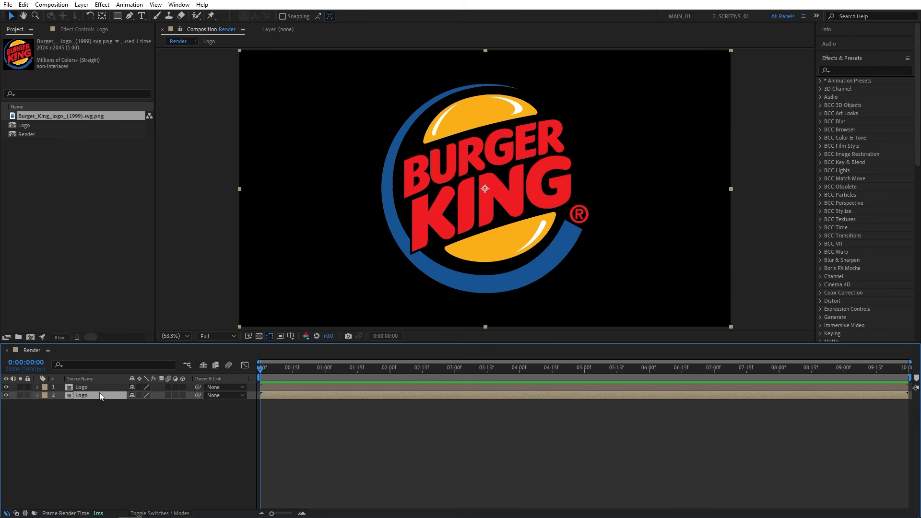
{"action": "key", "text": "Return"}
{"action": "type", "text": "Texture"}
{"action": "key", "text": "Return"}
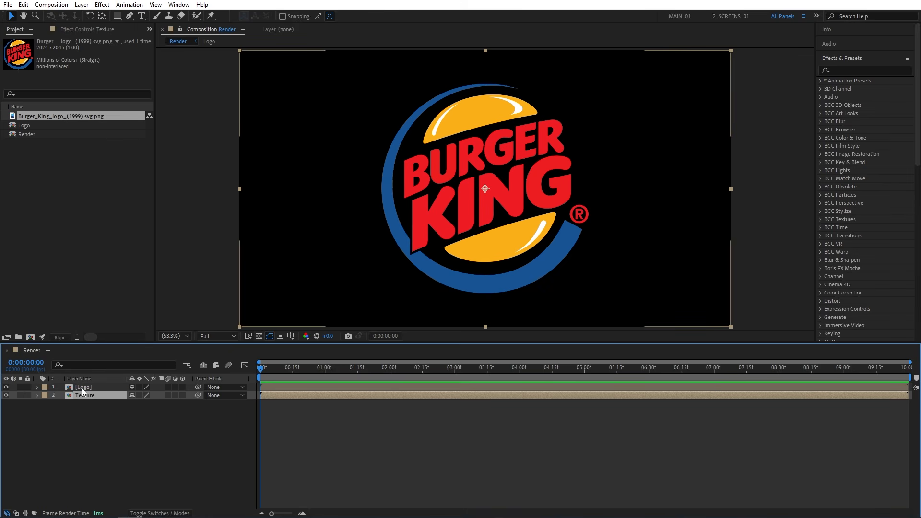
- Auto-trace the Logo layer's alpha channel on the current frame, and hide both the Logo and Texture layers
{"action": "left_click", "coordinate": [88, 386]}
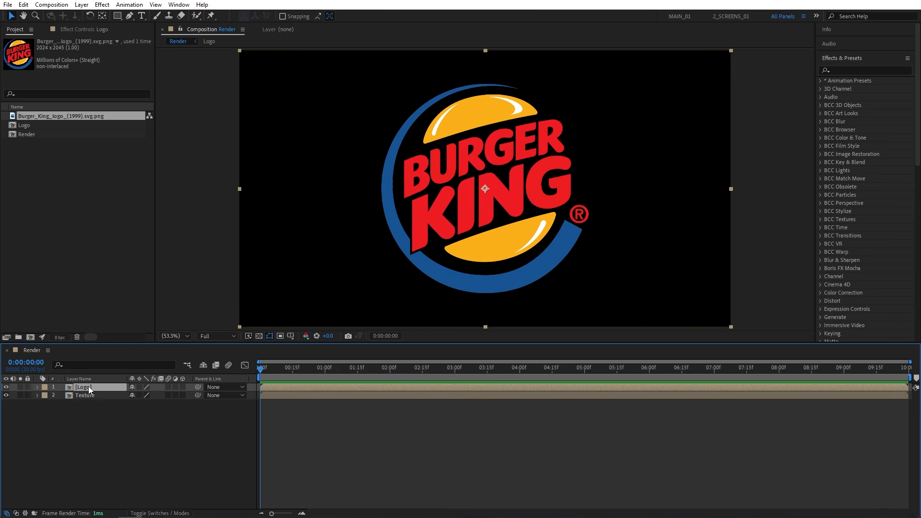
{"action": "left_click", "coordinate": [81, 4]}
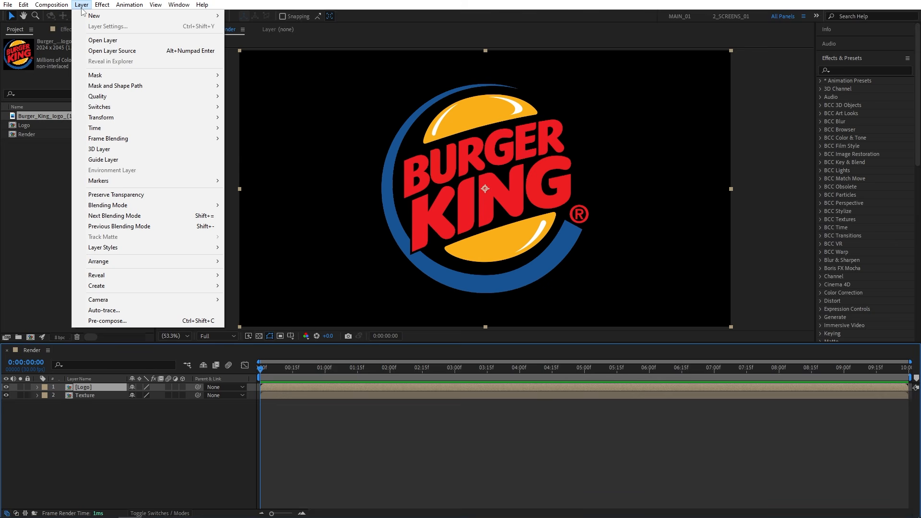
{"action": "left_click", "coordinate": [132, 310]}
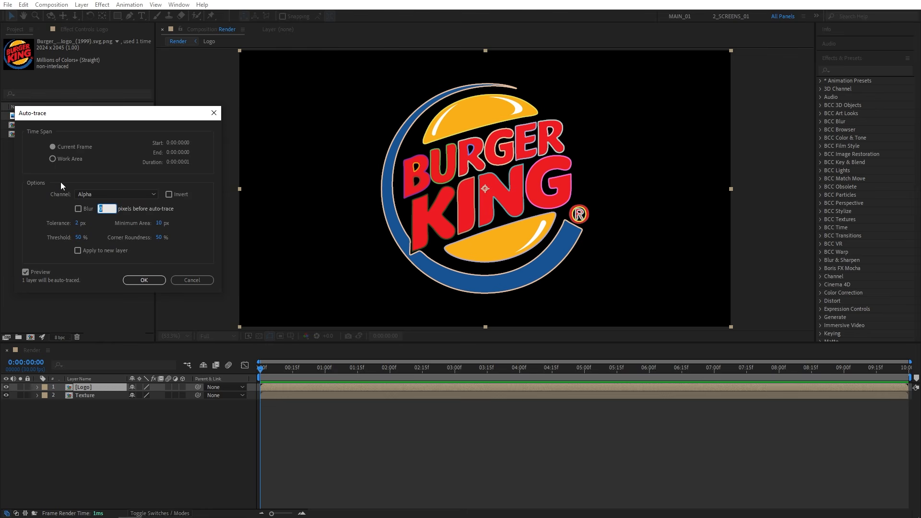
{"action": "left_click", "coordinate": [25, 272]}
{"action": "left_click", "coordinate": [25, 272]}
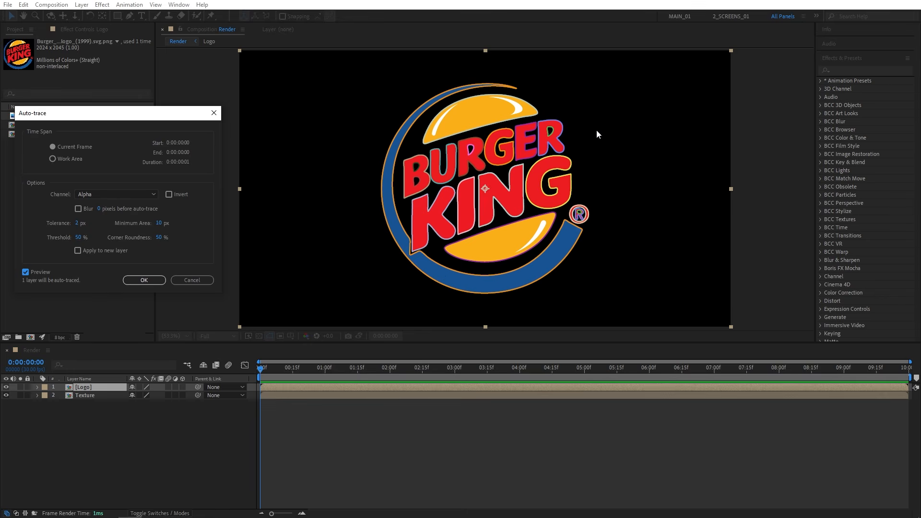
{"action": "left_click", "coordinate": [148, 282]}
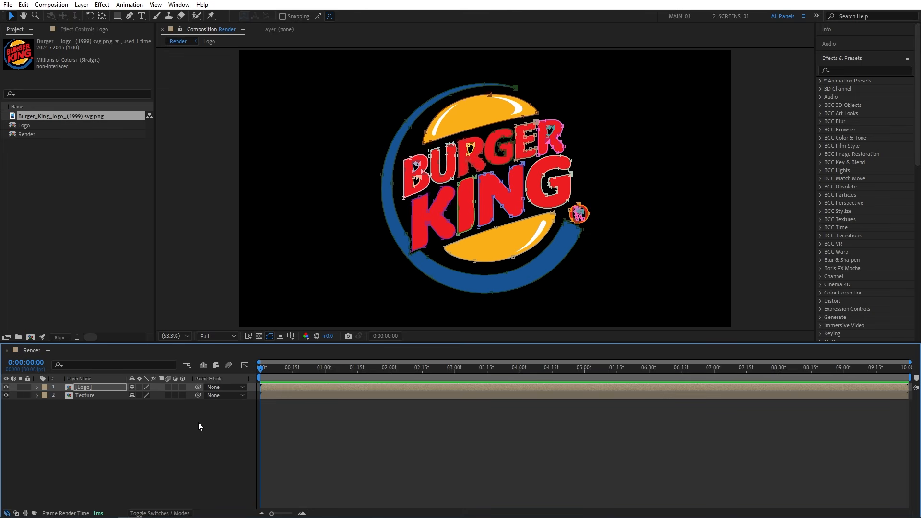
{"action": "left_click", "coordinate": [7, 388]}
{"action": "left_click", "coordinate": [6, 396]}
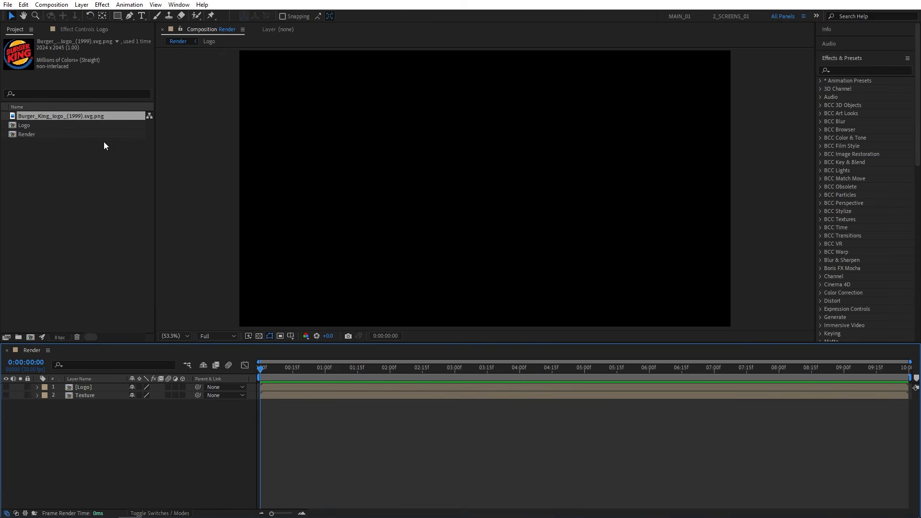
- Create a new black solid layer named Element at composition size
{"action": "left_click", "coordinate": [81, 5]}
{"action": "mouse_move", "coordinate": [91, 14]}
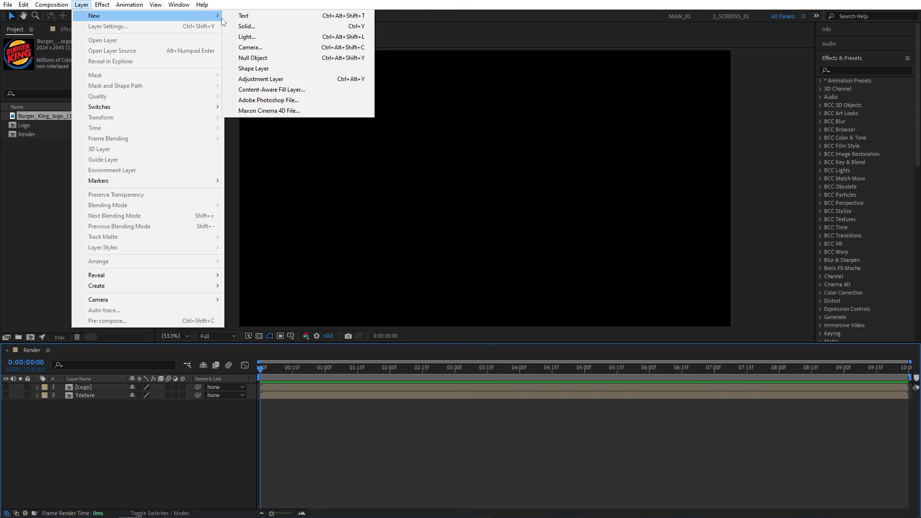
{"action": "left_click", "coordinate": [268, 27]}
{"action": "type", "text": "Element"}
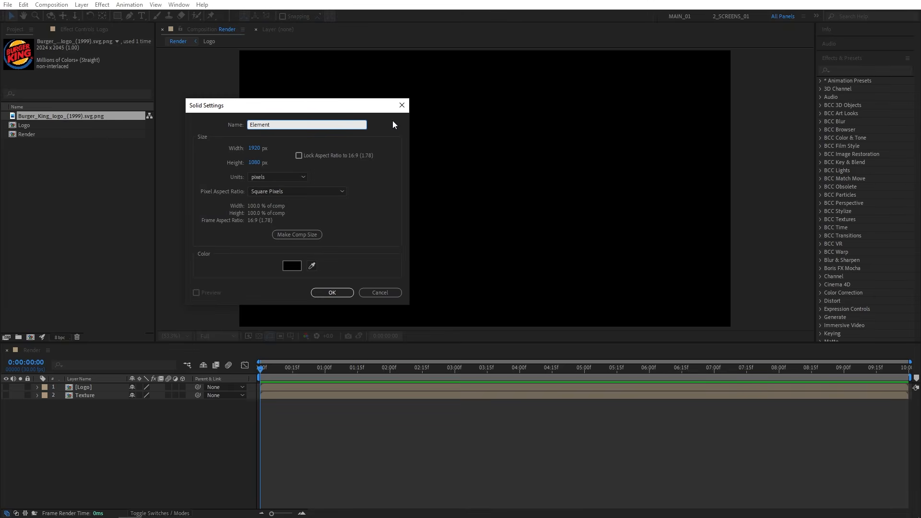
{"action": "key", "text": "Return"}
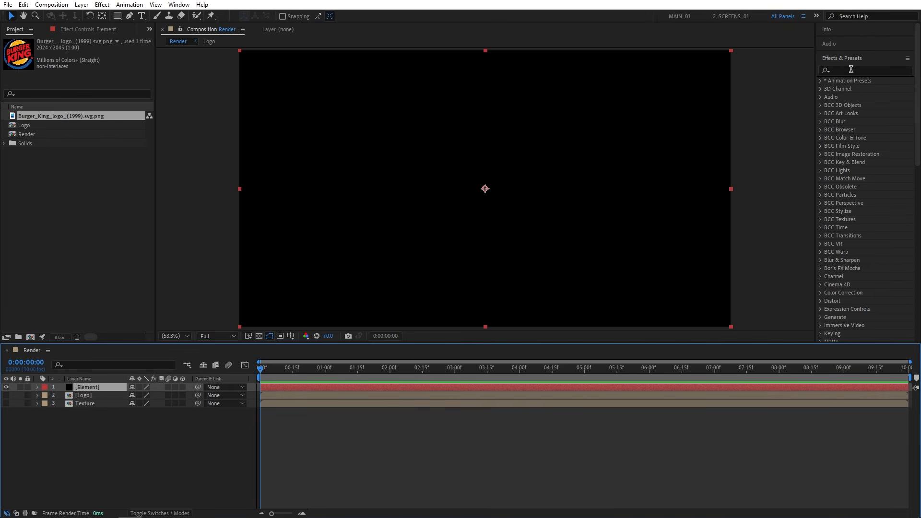
- Find Video Copilot's Element effect and apply it to the Element solid
{"action": "left_click", "coordinate": [851, 70]}
{"action": "type", "text": "eleme"}
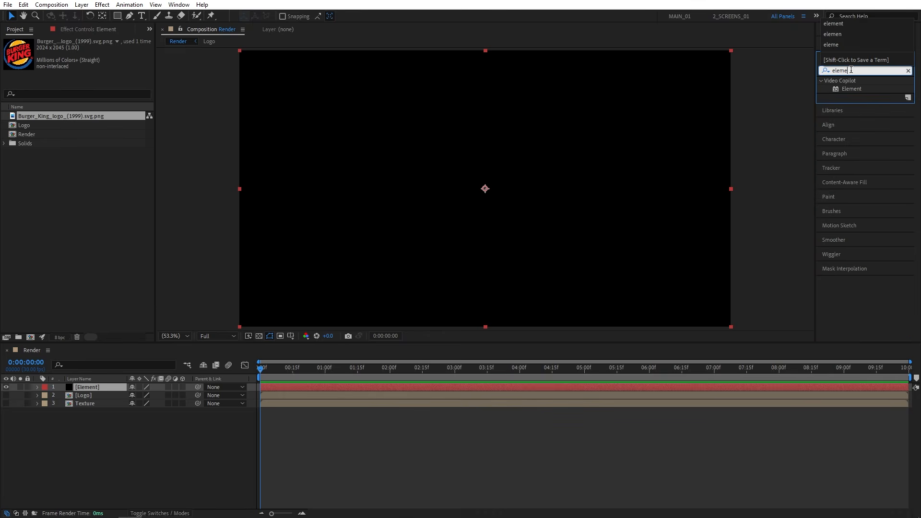
{"action": "left_click_drag", "start_coordinate": [849, 91], "coordinate": [95, 388]}
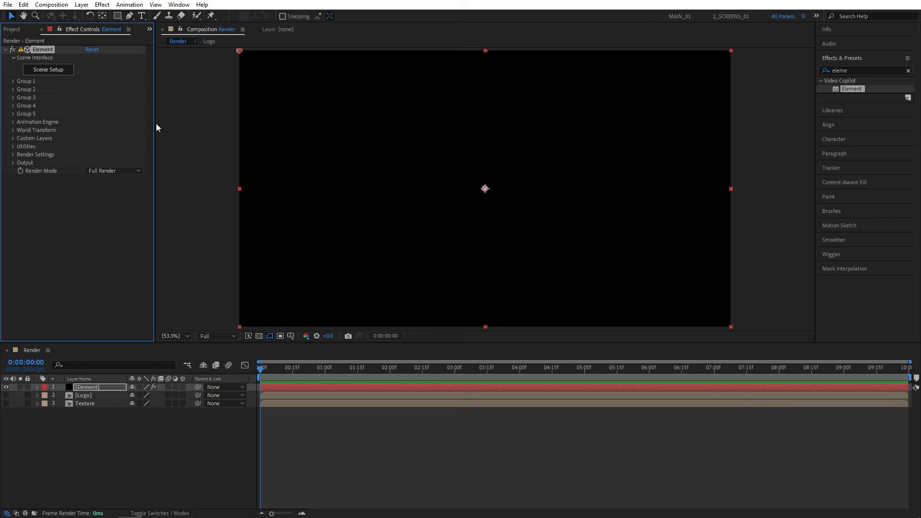
- Assign the Logo layer as Path Layer 1 in the Element effect's Custom Text and Masks settings
{"action": "left_click", "coordinate": [13, 138]}
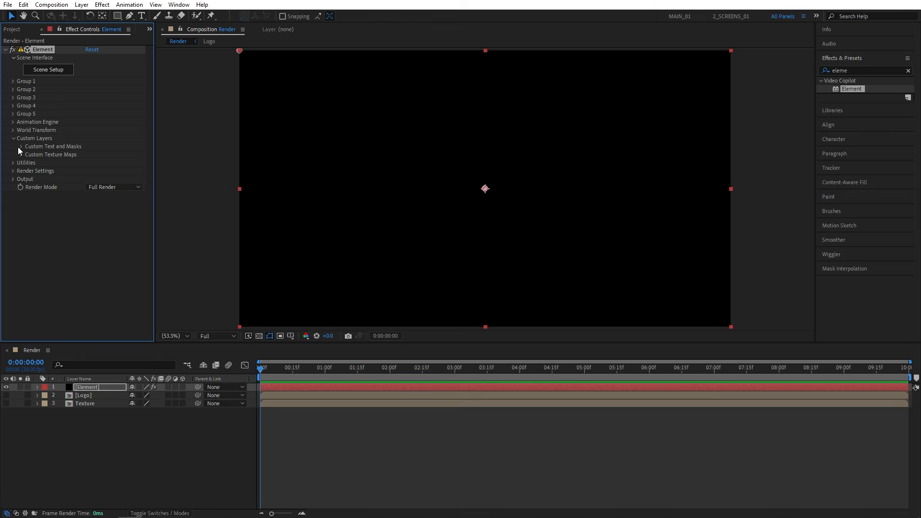
{"action": "left_click", "coordinate": [19, 146]}
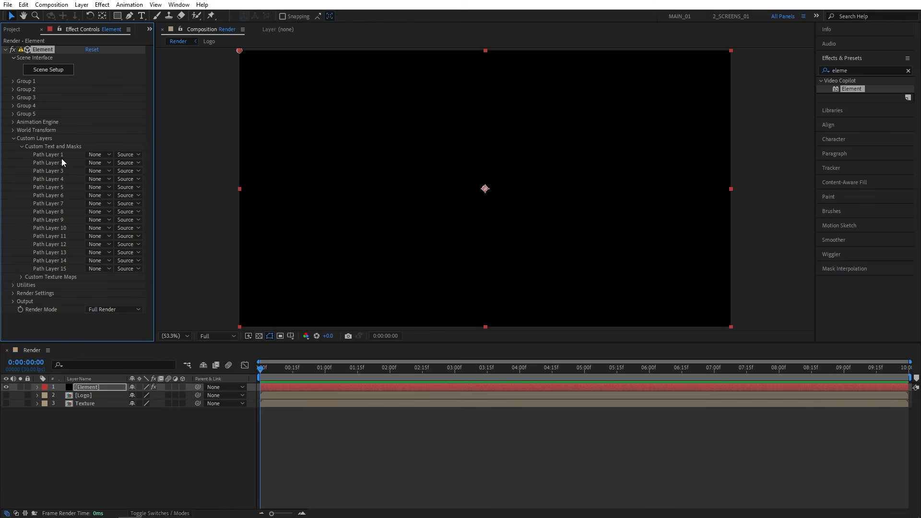
{"action": "left_click", "coordinate": [94, 155]}
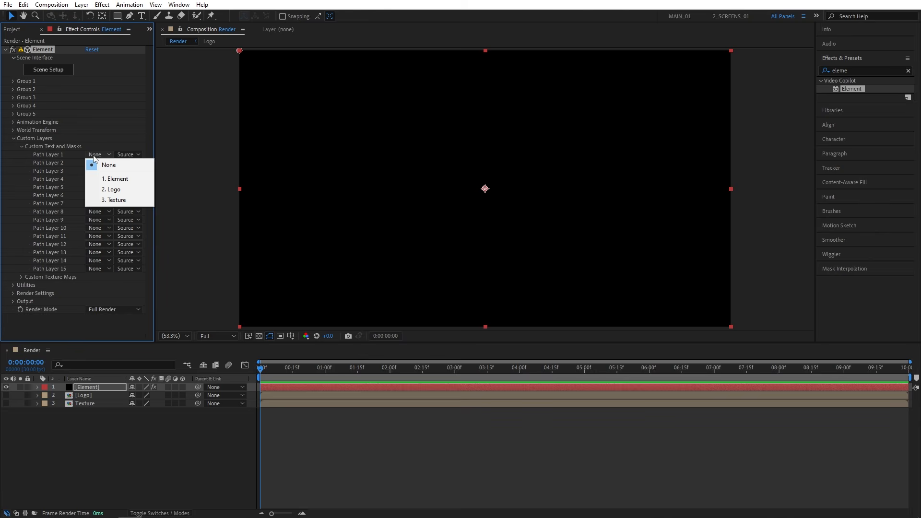
{"action": "left_click", "coordinate": [120, 189]}
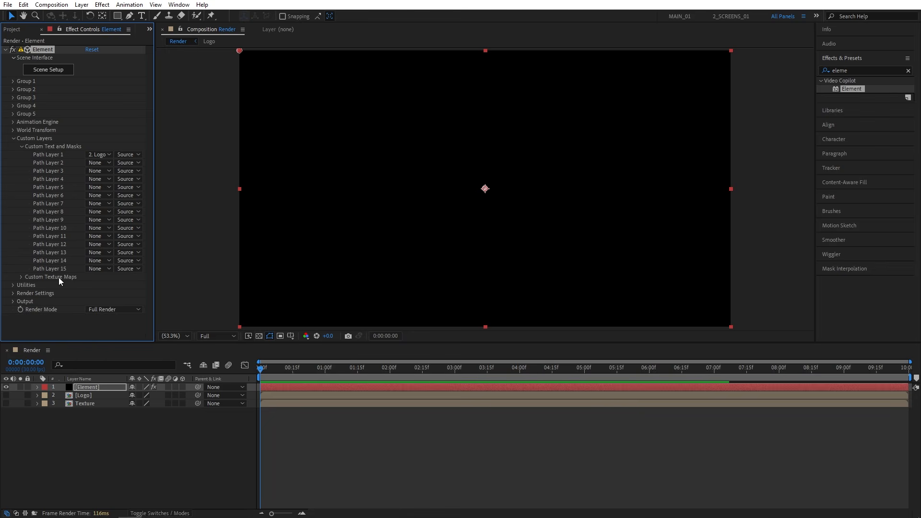
- Assign the Texture layer as Layer 1 in the Element effect's Custom Texture Maps, and widen the effect settings area
{"action": "left_click", "coordinate": [21, 277]}
{"action": "scroll", "coordinate": [20, 279], "scroll_direction": "down", "scroll_amount": 4}
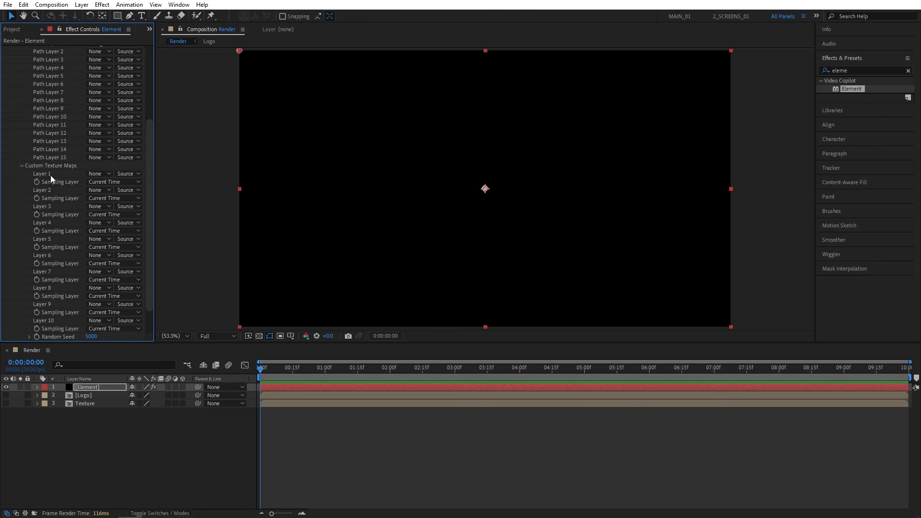
{"action": "left_click", "coordinate": [100, 173]}
{"action": "left_click", "coordinate": [120, 221]}
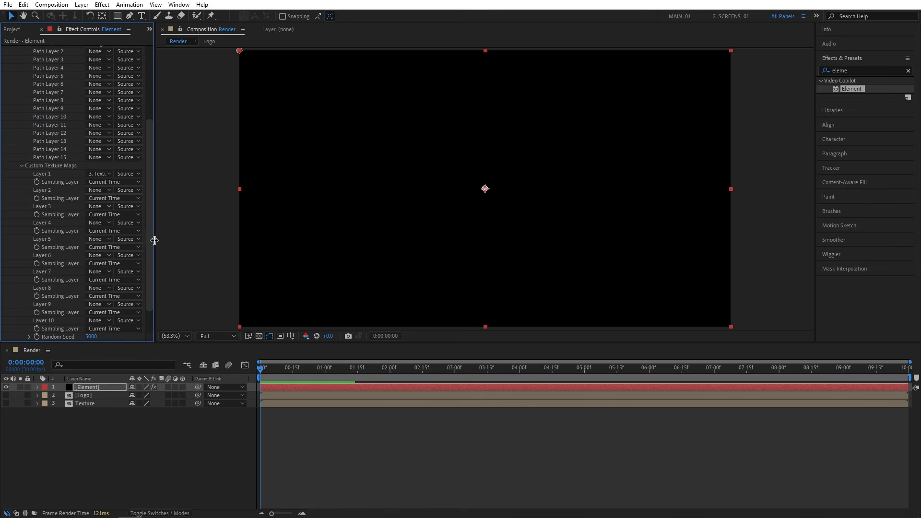
{"action": "left_click_drag", "start_coordinate": [154, 240], "coordinate": [175, 135]}
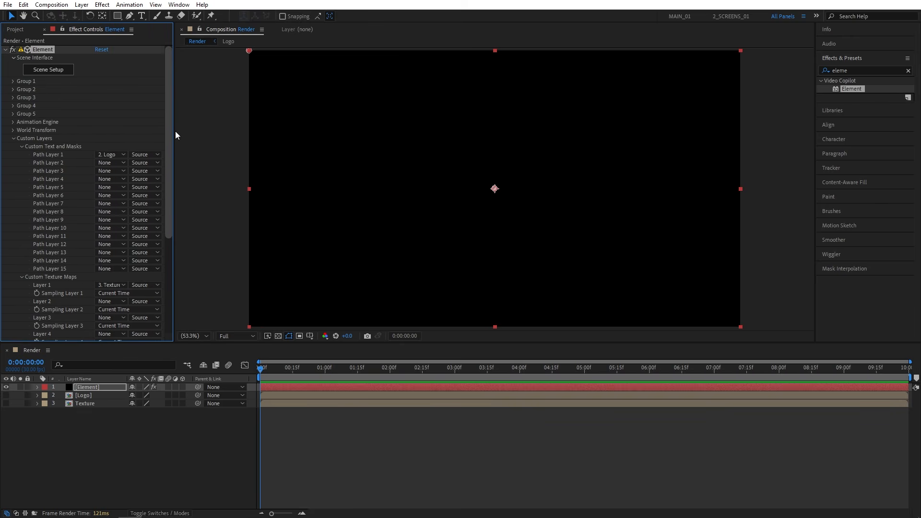
- Open the Element effect's Scene Setup and extrude the logo's custom path into a 3D model
{"action": "left_click", "coordinate": [49, 70]}
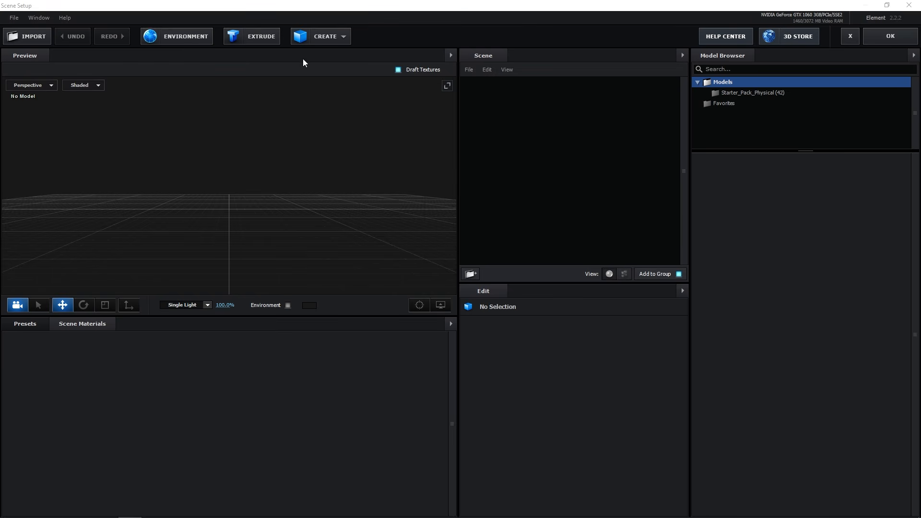
{"action": "left_click", "coordinate": [250, 37]}
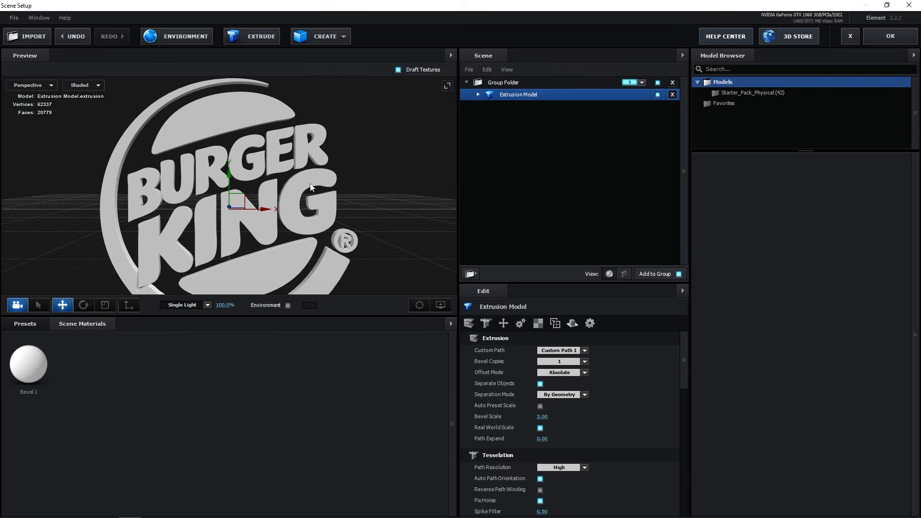
{"action": "left_click_drag", "start_coordinate": [270, 186], "coordinate": [461, 182]}
{"action": "scroll", "coordinate": [263, 188], "scroll_direction": "up", "scroll_amount": 3}
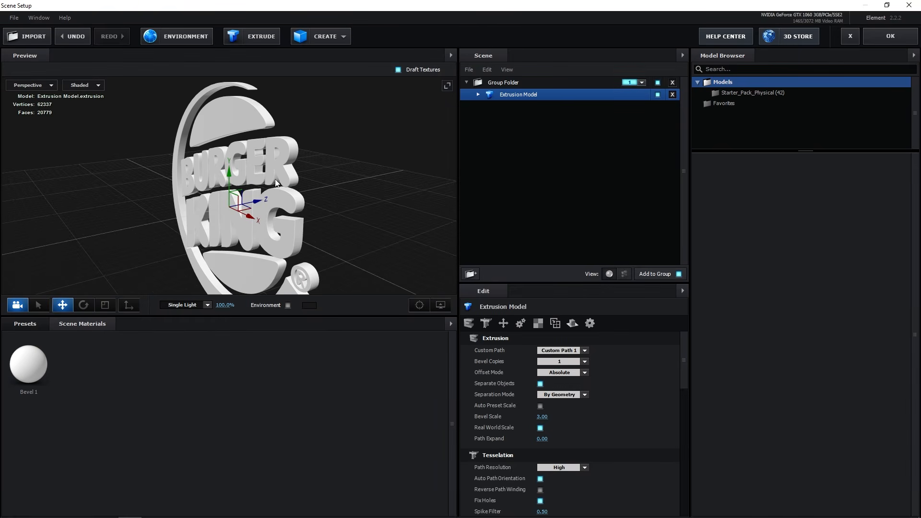
- Expand the extrusion model and set Bevel 1's Extrude value to 3.00 to deepen the logo
{"action": "left_click", "coordinate": [478, 95]}
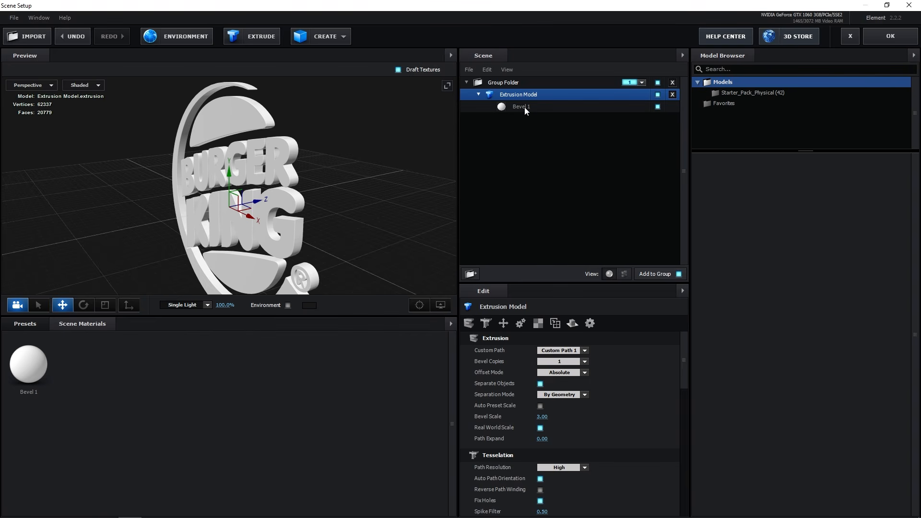
{"action": "left_click", "coordinate": [522, 107]}
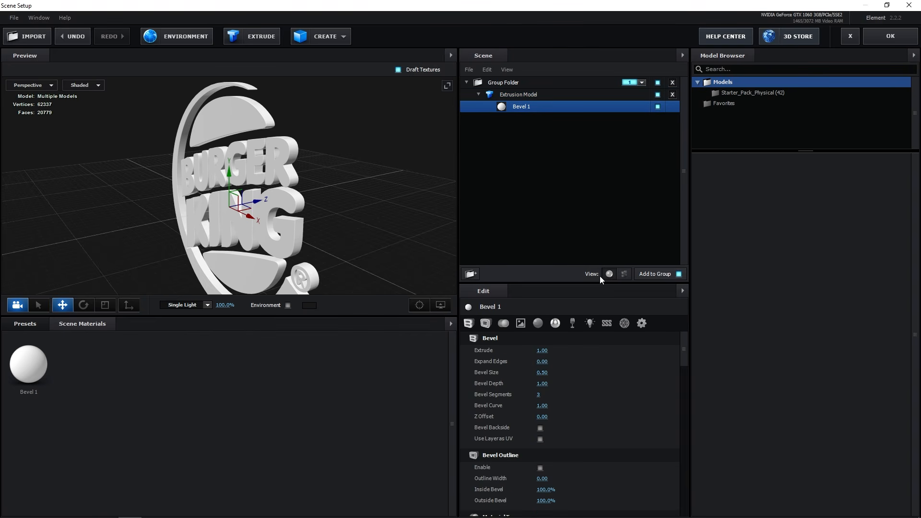
{"action": "left_click_drag", "start_coordinate": [310, 239], "coordinate": [311, 217]}
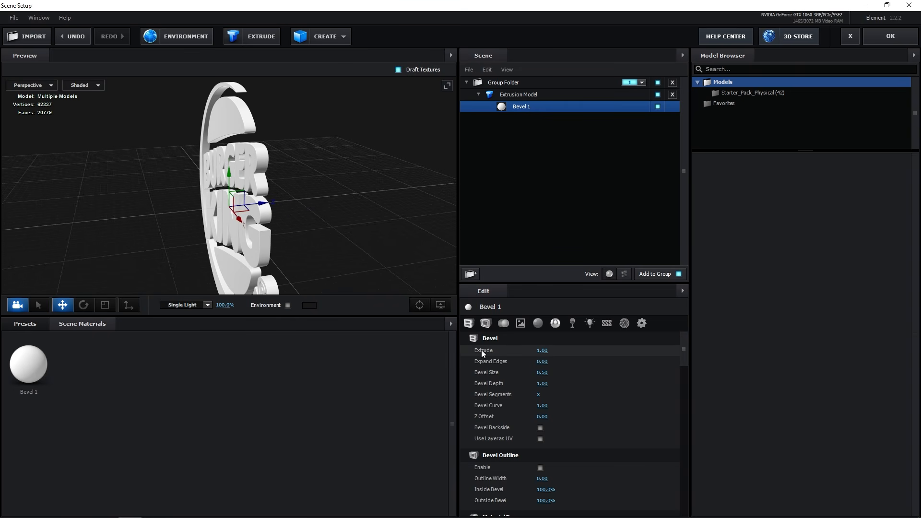
{"action": "left_click_drag", "start_coordinate": [483, 350], "coordinate": [595, 355]}
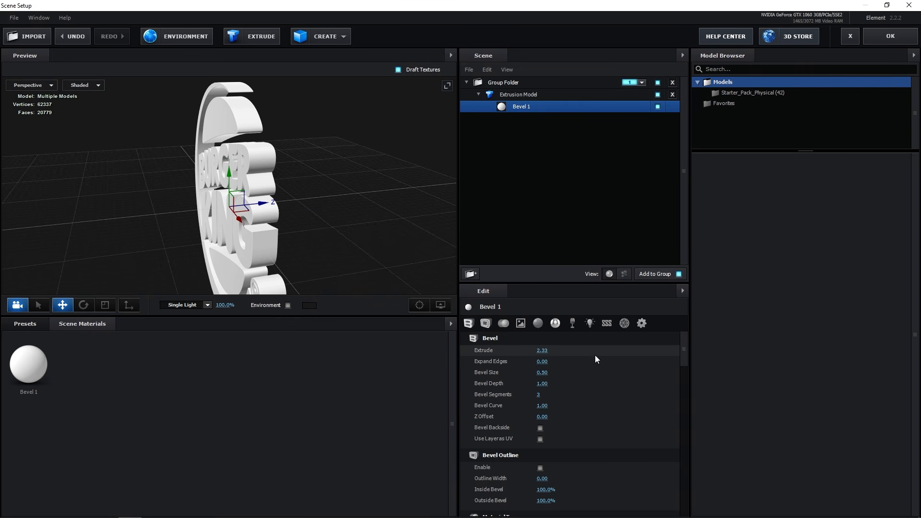
{"action": "left_click", "coordinate": [542, 350]}
{"action": "type", "text": "3"}
{"action": "key", "text": "Return"}
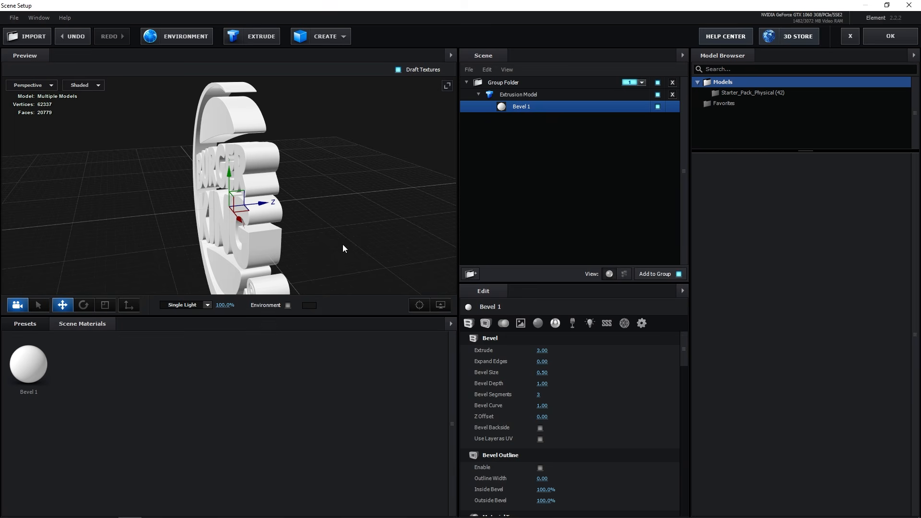
{"action": "left_click_drag", "start_coordinate": [343, 245], "coordinate": [300, 185]}
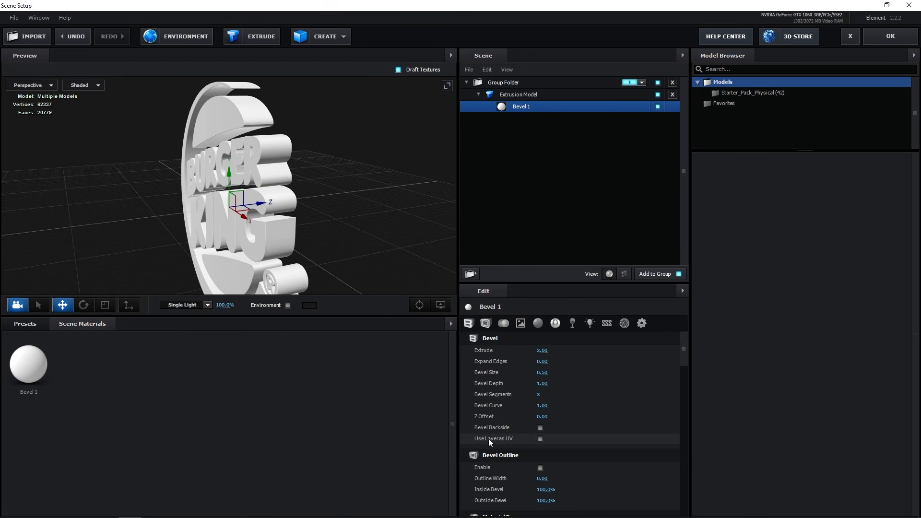
- Enable Use Layer as UV on Bevel 1 and assign Custom Layer 1 as its diffuse texture
{"action": "left_click", "coordinate": [540, 440]}
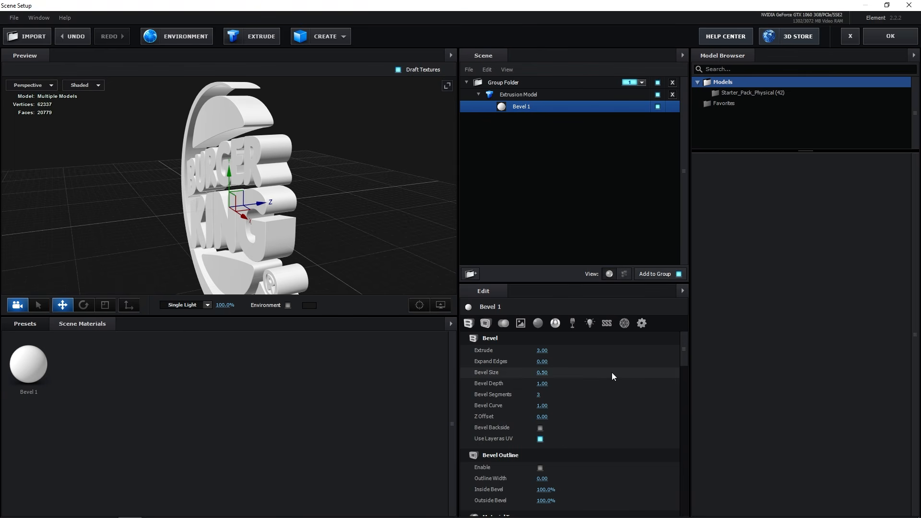
{"action": "left_click_drag", "start_coordinate": [686, 344], "coordinate": [685, 375]}
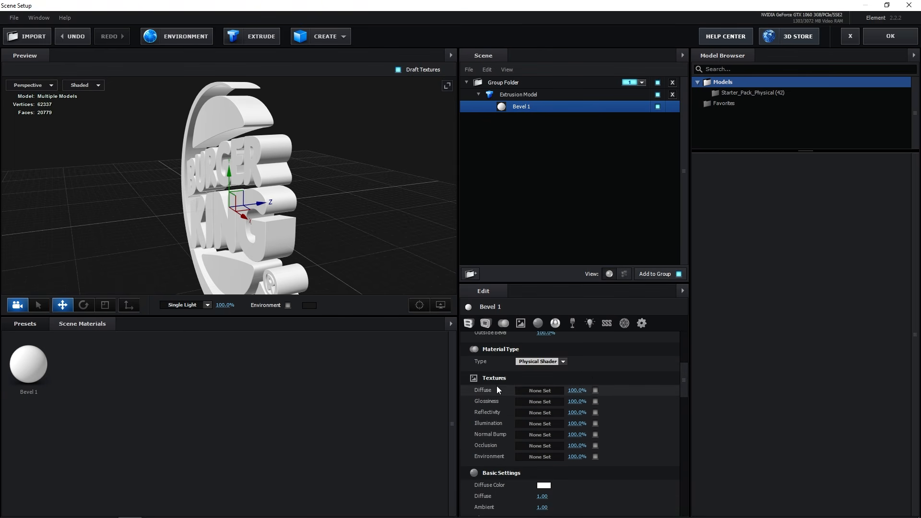
{"action": "left_click", "coordinate": [543, 392]}
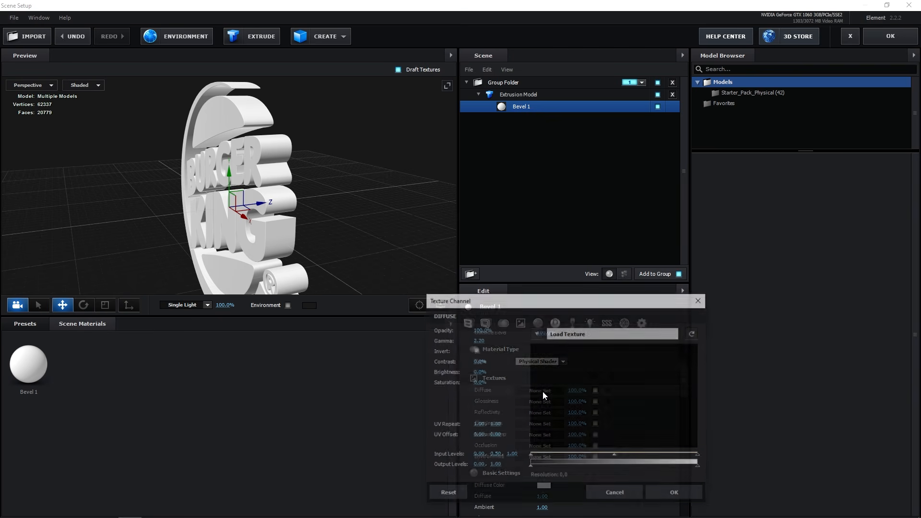
{"action": "left_click", "coordinate": [539, 335]}
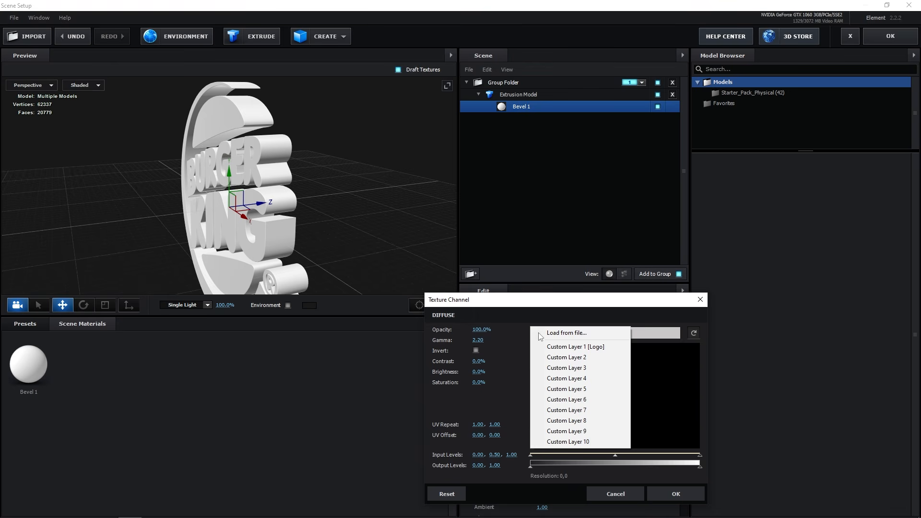
{"action": "left_click", "coordinate": [604, 348]}
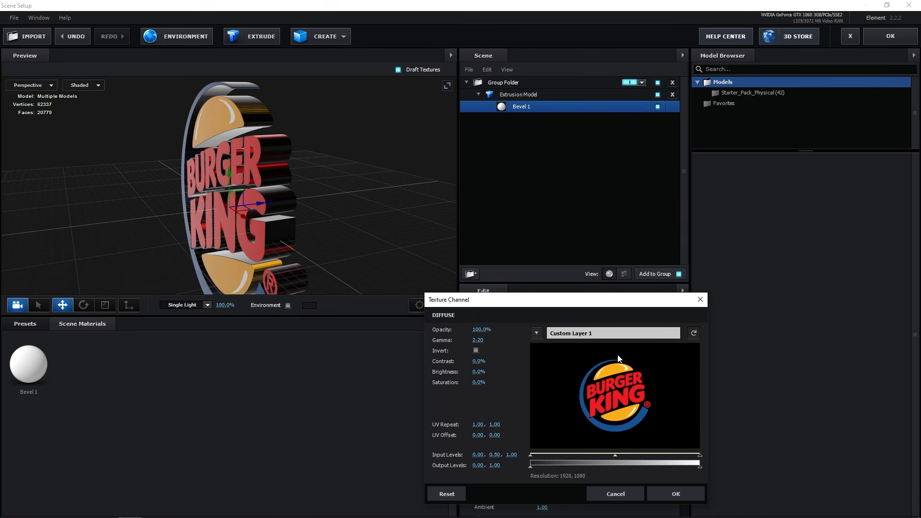
{"action": "left_click", "coordinate": [681, 493]}
{"action": "left_click_drag", "start_coordinate": [312, 200], "coordinate": [302, 152]}
{"action": "left_click_drag", "start_coordinate": [227, 109], "coordinate": [274, 136]}
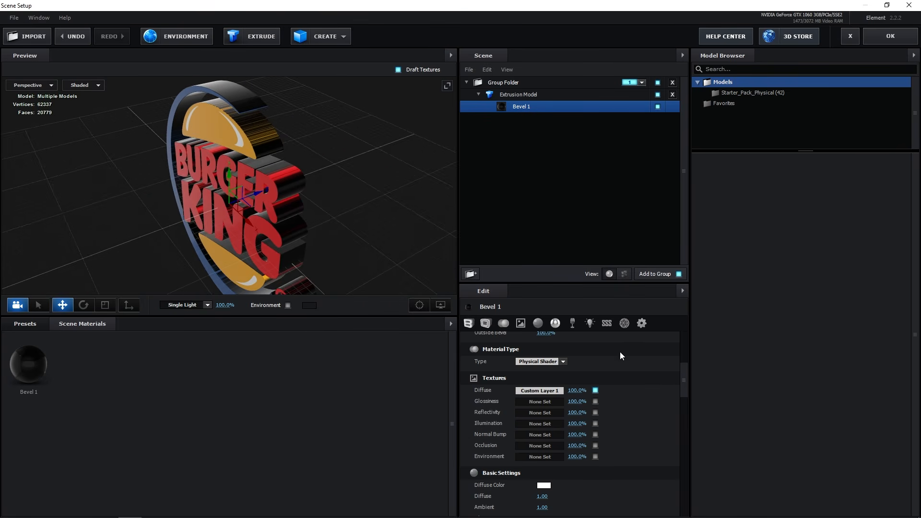
- Set Bevel 1's Expand Edges to -1.00 so the logo colours cover the extruded sides
{"action": "left_click_drag", "start_coordinate": [687, 382], "coordinate": [688, 340]}
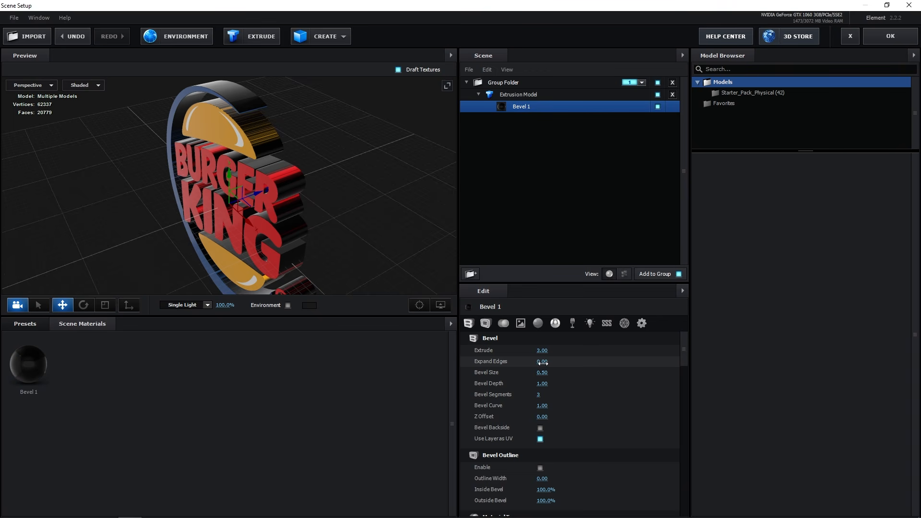
{"action": "mouse_move", "coordinate": [542, 364]}
{"action": "left_mouse_down"}
{"action": "mouse_move", "coordinate": [513, 368]}
{"action": "mouse_move", "coordinate": [540, 363]}
{"action": "mouse_move", "coordinate": [532, 363]}
{"action": "left_mouse_up"}
{"action": "left_click_drag", "start_coordinate": [365, 249], "coordinate": [416, 258]}
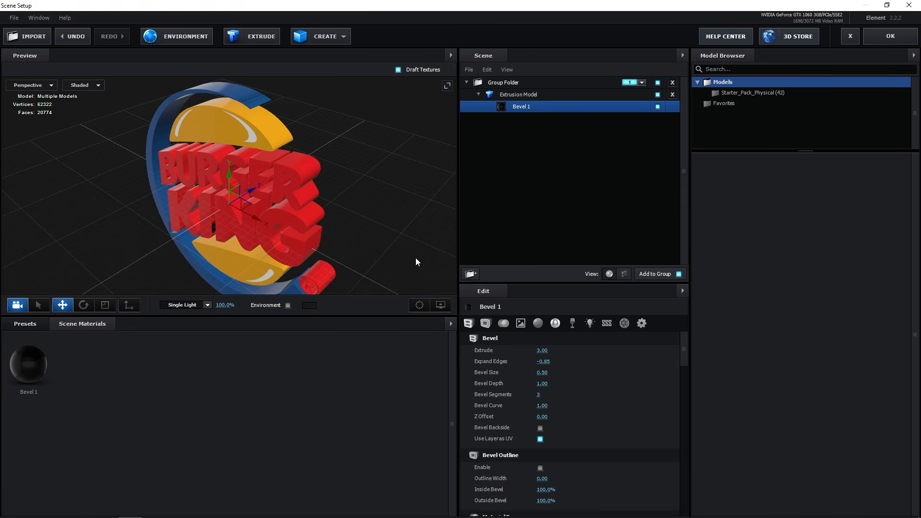
{"action": "left_click", "coordinate": [543, 362]}
{"action": "type", "text": "-1"}
{"action": "key", "text": "Return"}
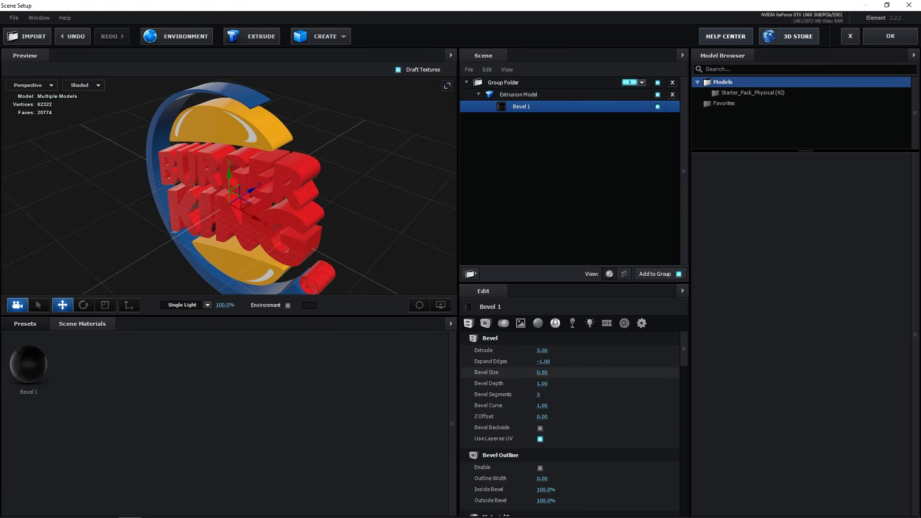
{"action": "left_click_drag", "start_coordinate": [292, 237], "coordinate": [347, 223]}
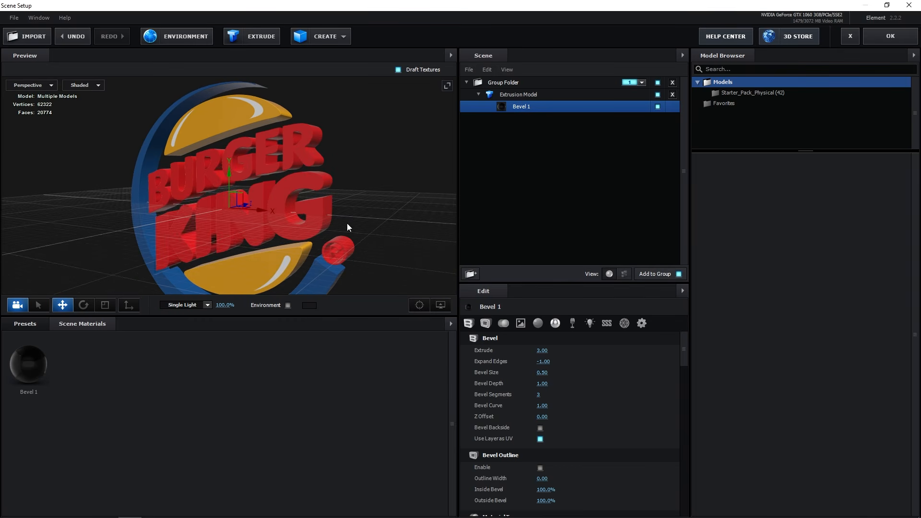
- Try the Basic_2K_01 environment preset and apply Basic_2K_02 from the same preset folder
{"action": "left_click", "coordinate": [25, 324]}
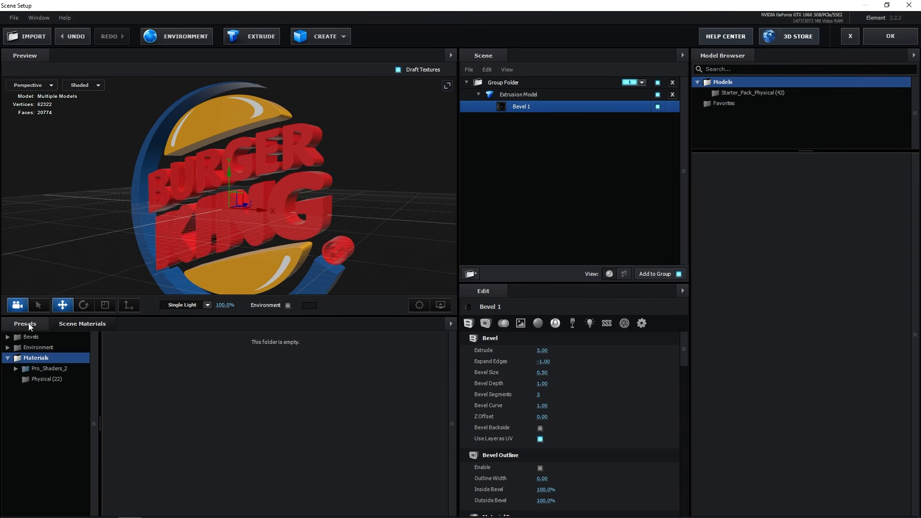
{"action": "left_click", "coordinate": [35, 348]}
{"action": "left_click", "coordinate": [48, 357]}
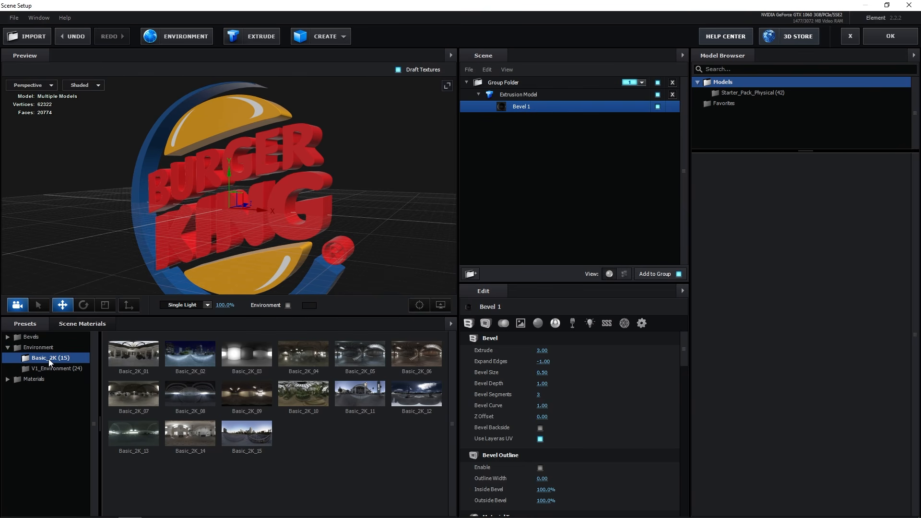
{"action": "left_click", "coordinate": [140, 355]}
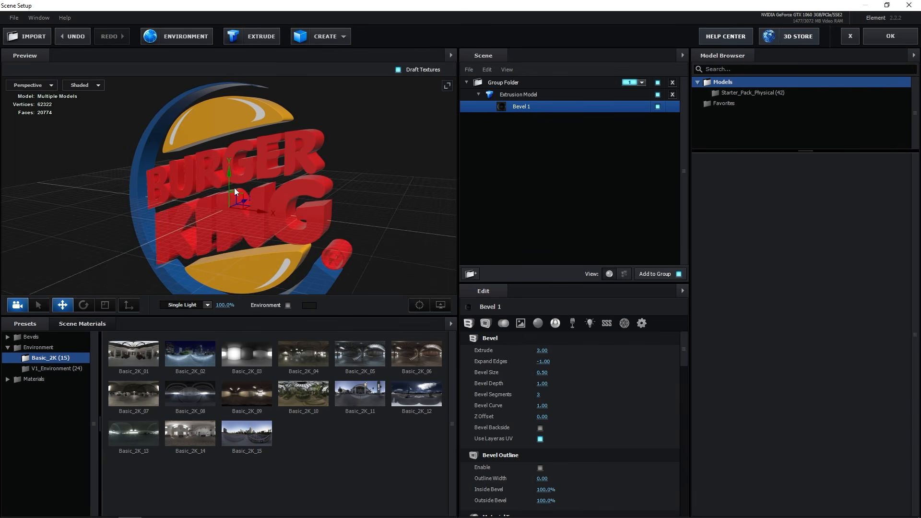
{"action": "left_click_drag", "start_coordinate": [234, 188], "coordinate": [192, 261]}
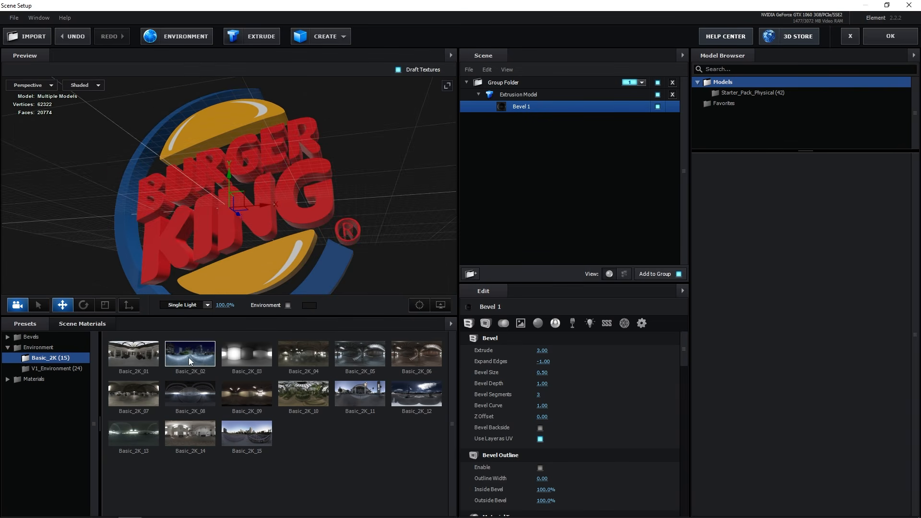
{"action": "left_click", "coordinate": [189, 356]}
{"action": "left_click_drag", "start_coordinate": [272, 261], "coordinate": [340, 232]}
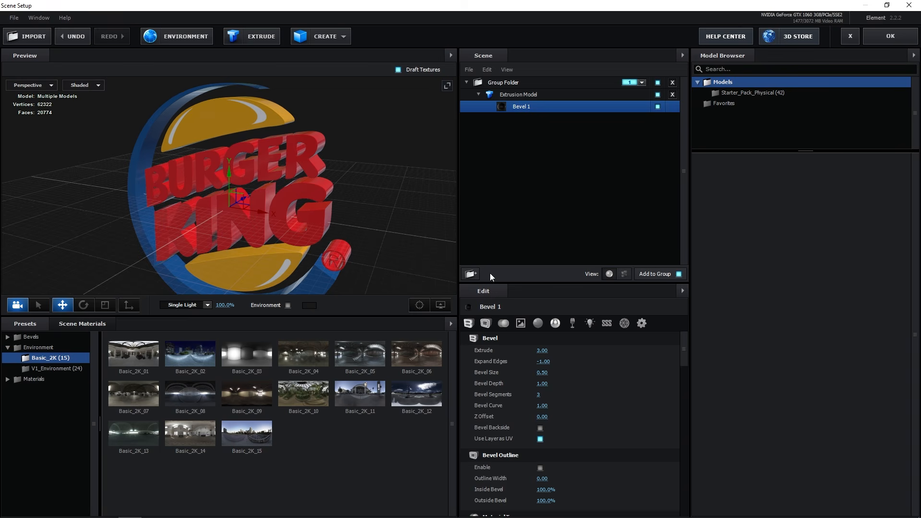
- Set Bevel 1's Reflectivity Intensity to 5%
{"action": "left_click_drag", "start_coordinate": [684, 350], "coordinate": [689, 416]}
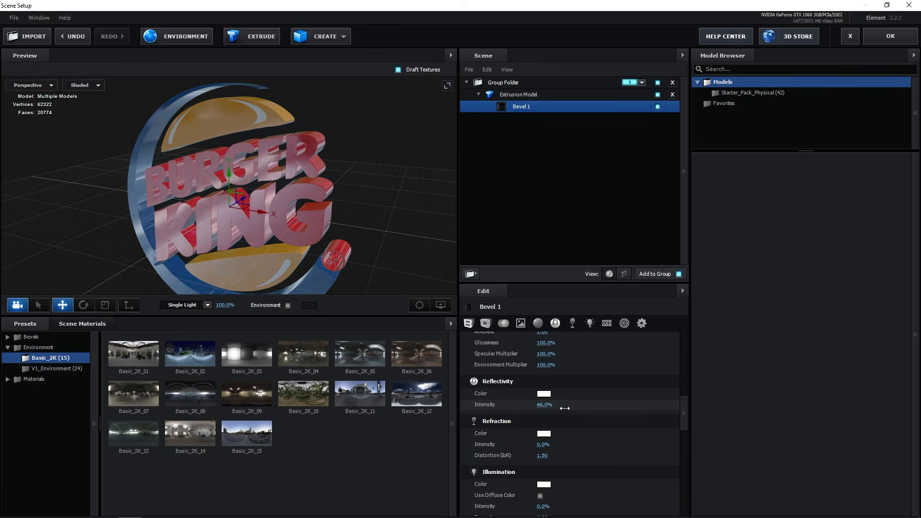
{"action": "mouse_move", "coordinate": [544, 406]}
{"action": "left_mouse_down"}
{"action": "mouse_move", "coordinate": [567, 407]}
{"action": "mouse_move", "coordinate": [545, 405]}
{"action": "left_mouse_up"}
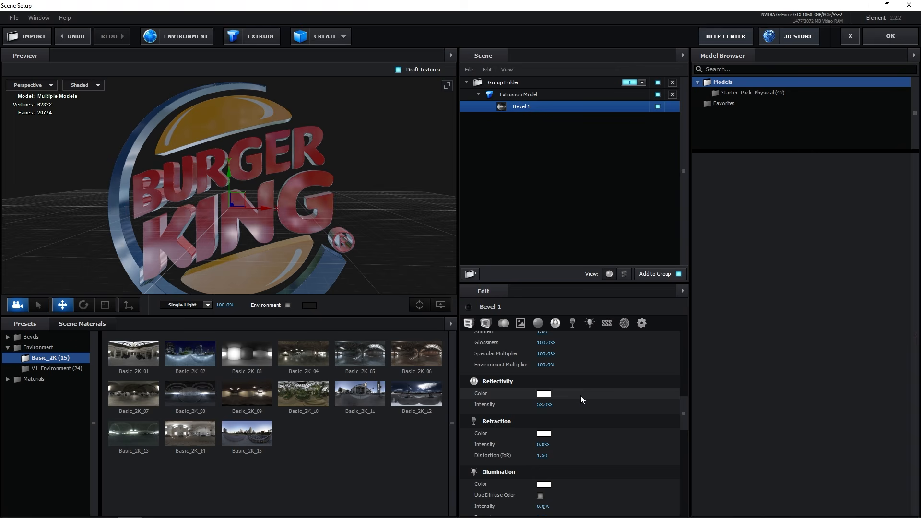
{"action": "left_click", "coordinate": [545, 404]}
{"action": "type", "text": "5"}
{"action": "key", "text": "Return"}
{"action": "left_click_drag", "start_coordinate": [403, 183], "coordinate": [257, 163]}
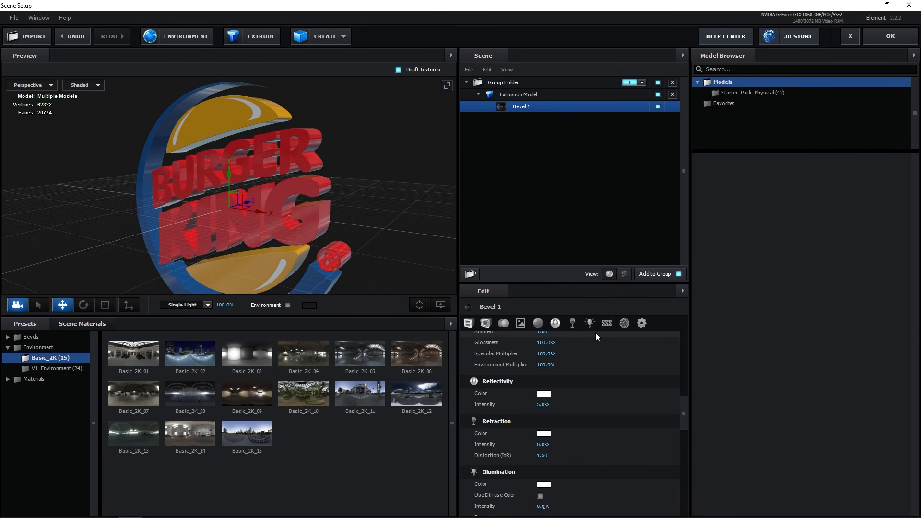
- Raise Bevel 1's Diffuse value to 2.00 and accept the scene setup to return to the composition
{"action": "scroll", "coordinate": [638, 374], "scroll_direction": "up", "scroll_amount": 3}
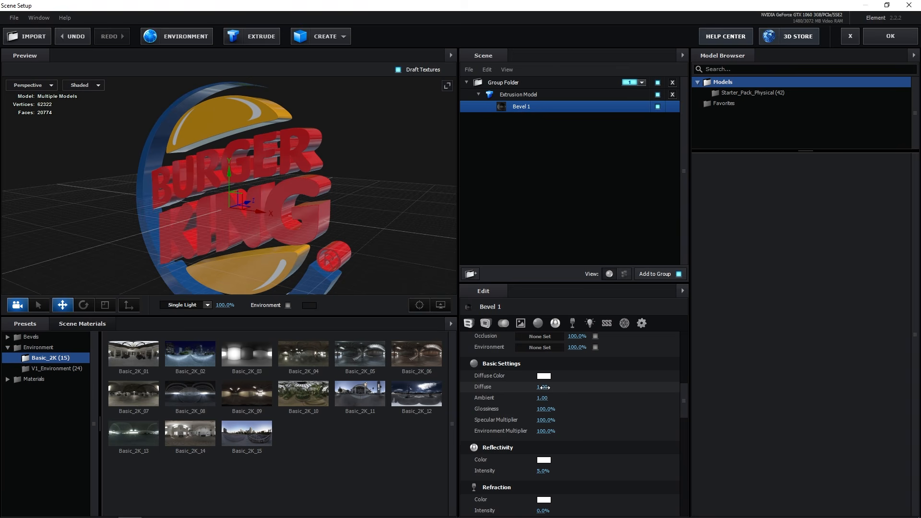
{"action": "left_click", "coordinate": [545, 388]}
{"action": "type", "text": "2"}
{"action": "key", "text": "Return"}
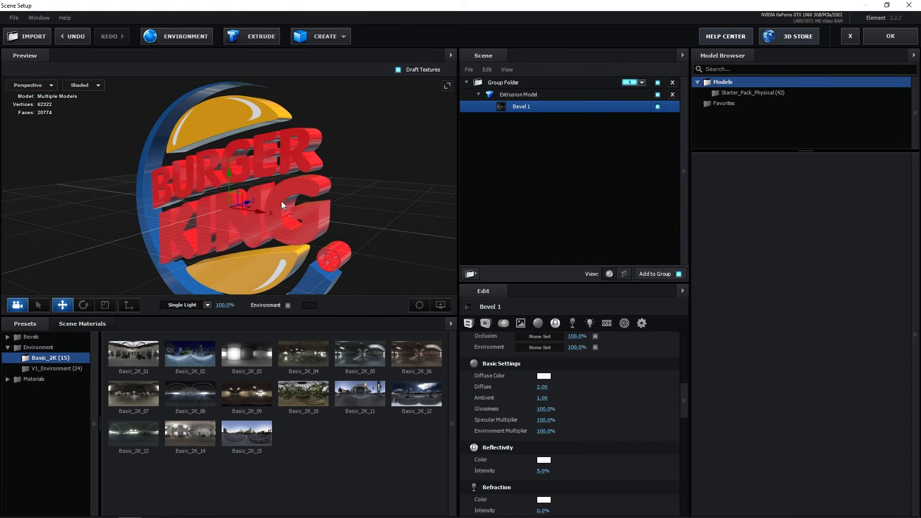
{"action": "left_click_drag", "start_coordinate": [281, 201], "coordinate": [306, 203]}
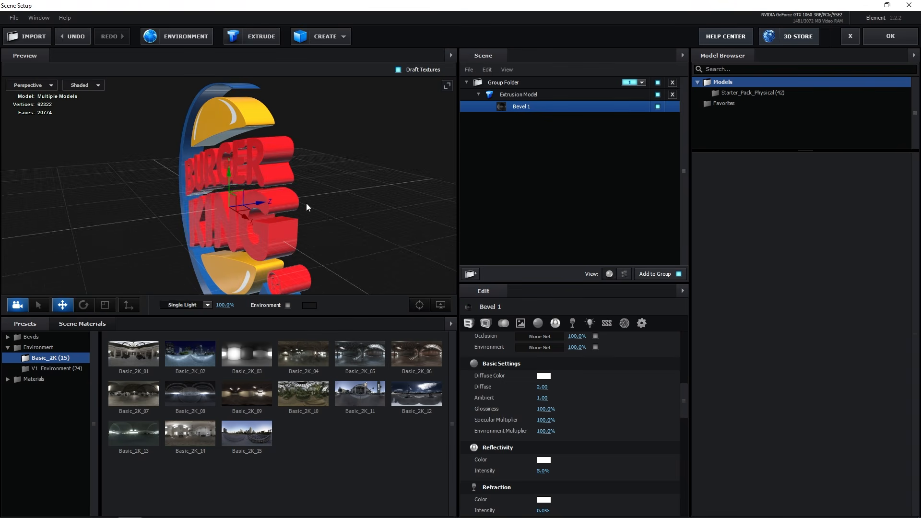
{"action": "left_click", "coordinate": [890, 37]}
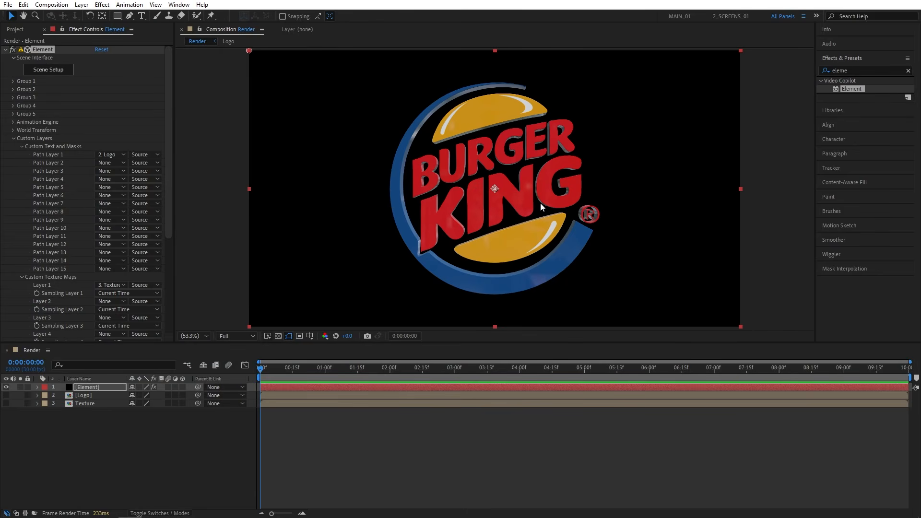
- Create a new two-node camera layer with the 35mm preset
{"action": "left_click", "coordinate": [82, 5]}
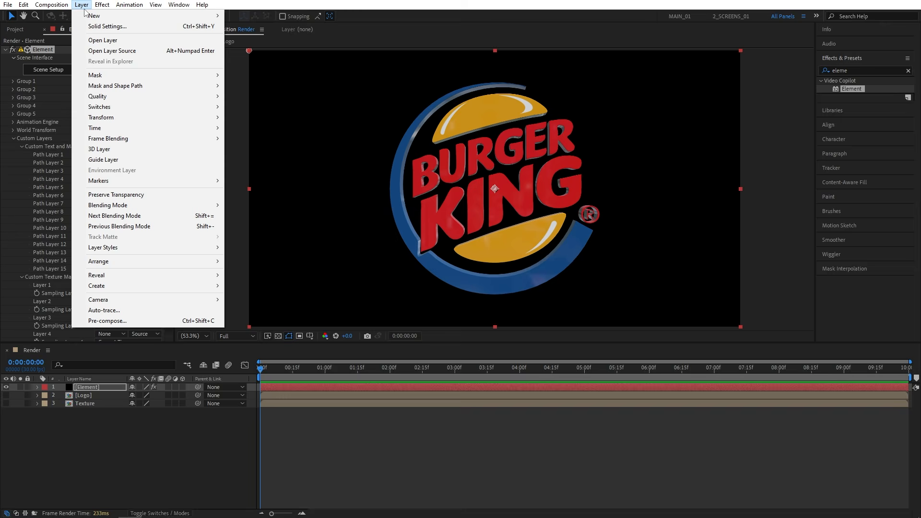
{"action": "mouse_move", "coordinate": [87, 18]}
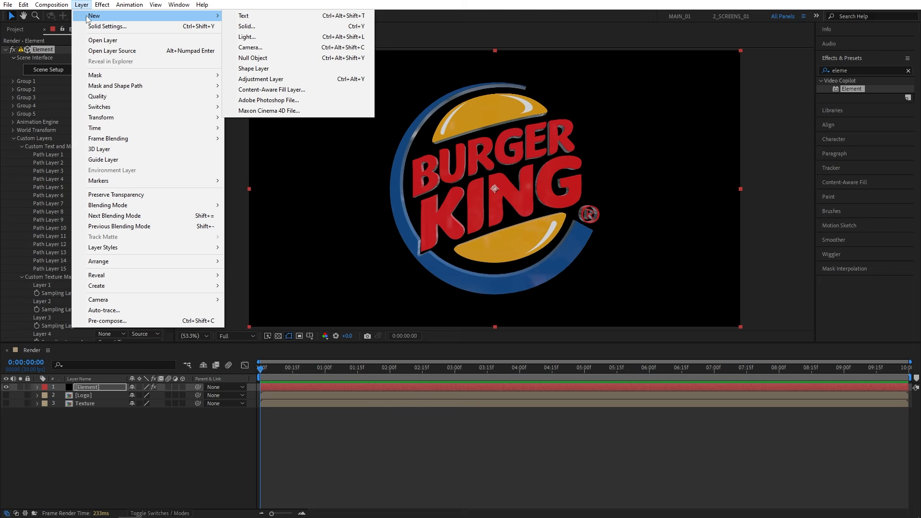
{"action": "left_click", "coordinate": [269, 47]}
{"action": "left_click", "coordinate": [253, 103]}
{"action": "left_click", "coordinate": [244, 168]}
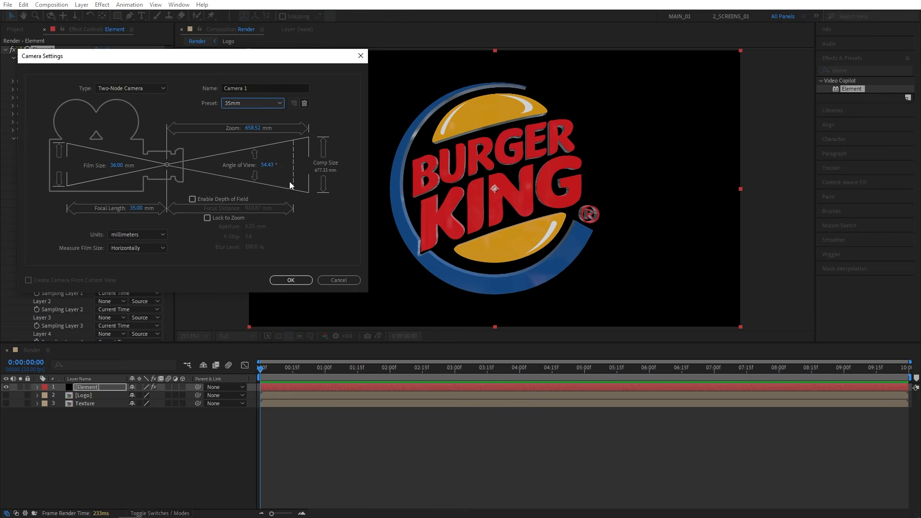
{"action": "left_click", "coordinate": [290, 281]}
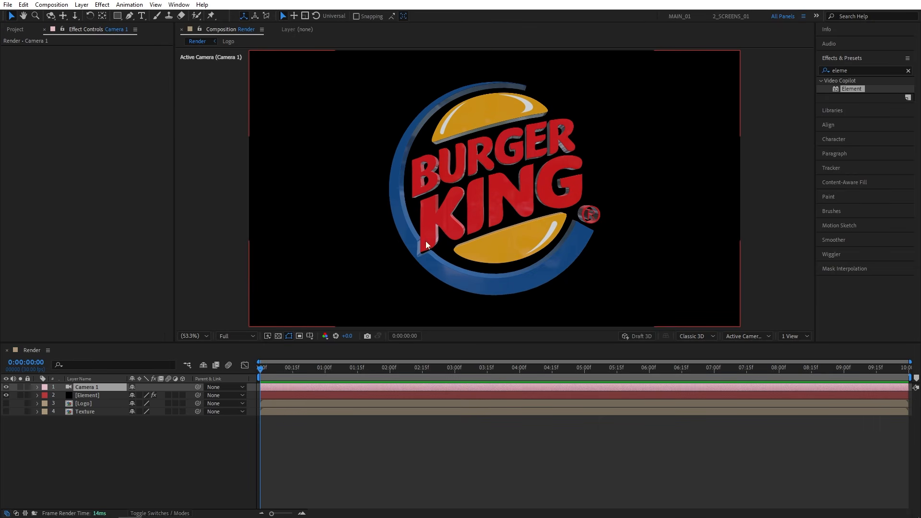
- Orbit the camera around the logo to an angled view that shows its extruded sides
{"action": "left_click", "coordinate": [50, 16]}
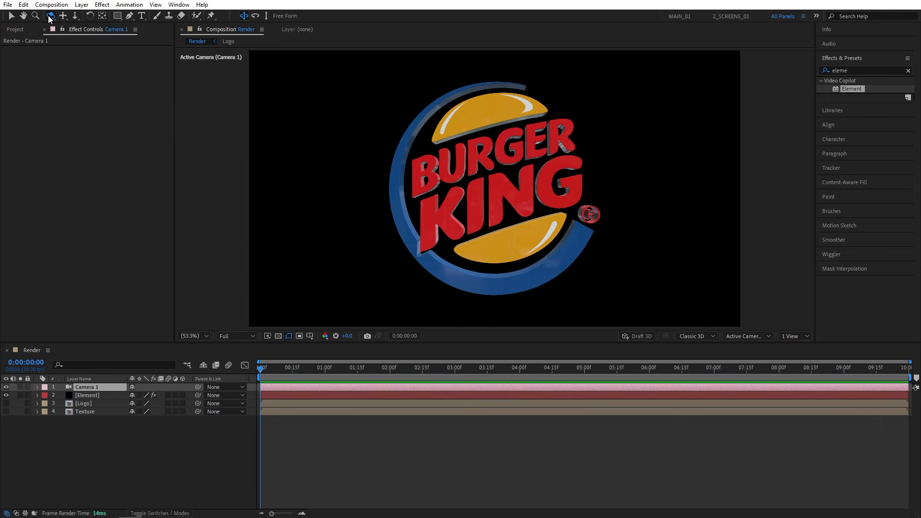
{"action": "left_click_drag", "start_coordinate": [462, 207], "coordinate": [431, 212]}
{"action": "left_click_drag", "start_coordinate": [481, 156], "coordinate": [500, 188]}
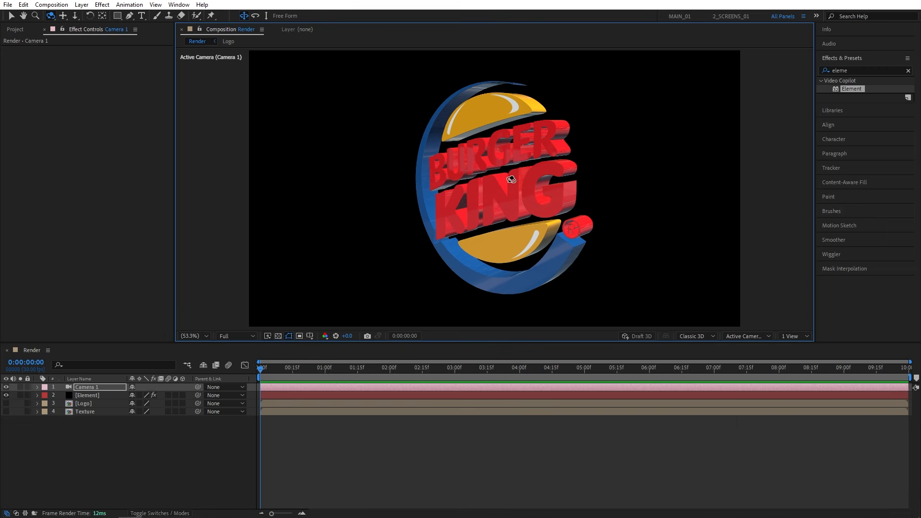
- Enable ambient occlusion in the Element layer's render settings and set its SSAO Intensity to 4
{"action": "left_click", "coordinate": [94, 396]}
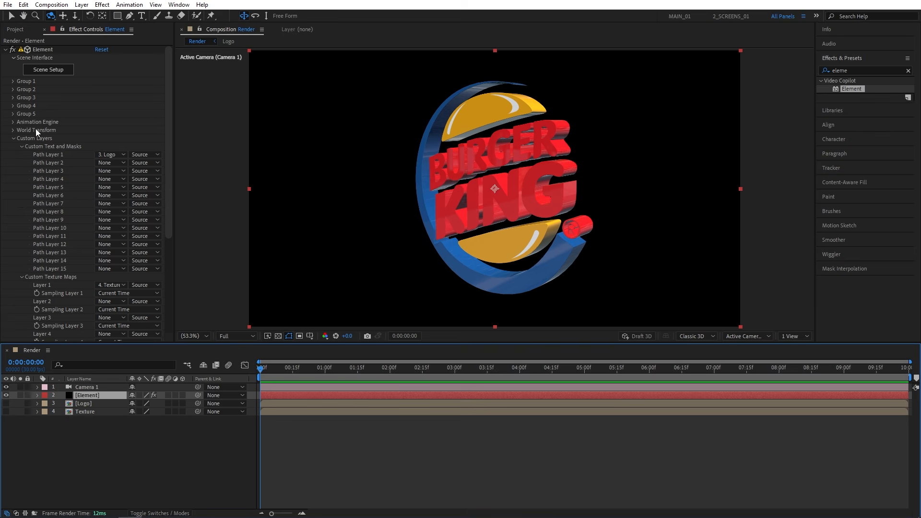
{"action": "left_click", "coordinate": [13, 139]}
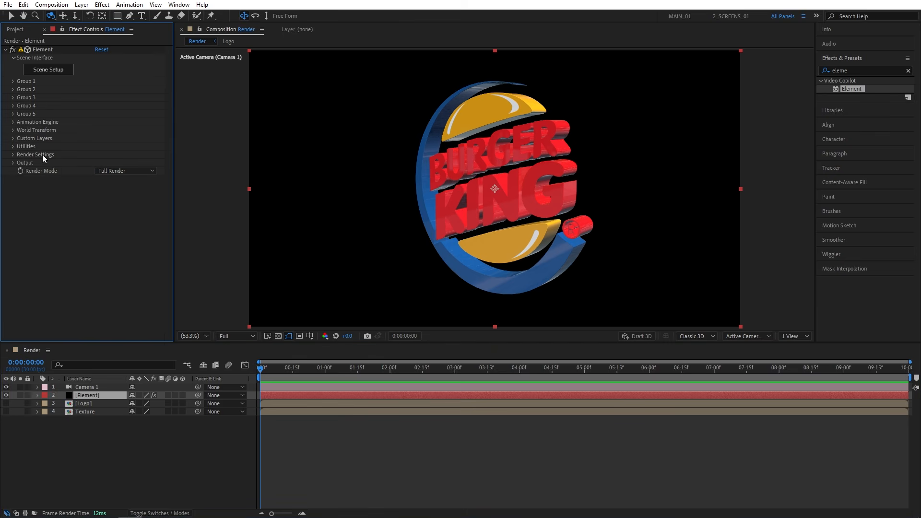
{"action": "left_click", "coordinate": [13, 155]}
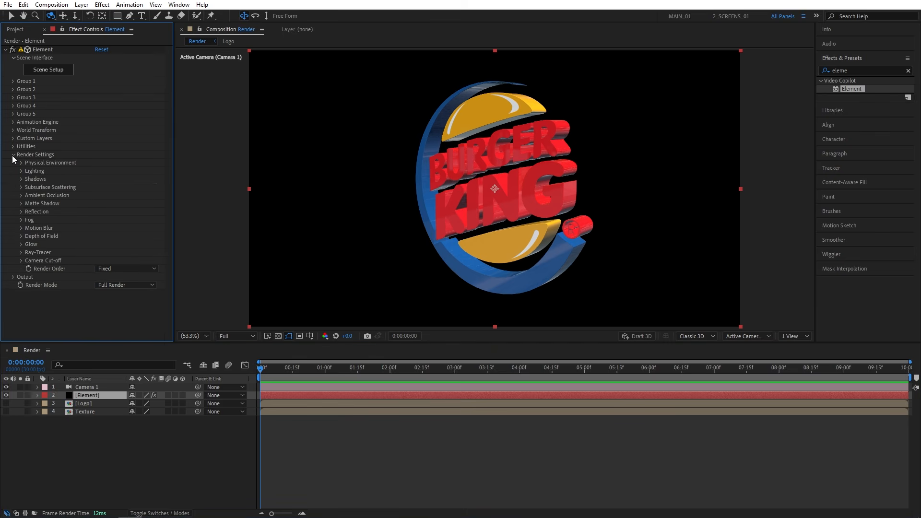
{"action": "left_click", "coordinate": [22, 197]}
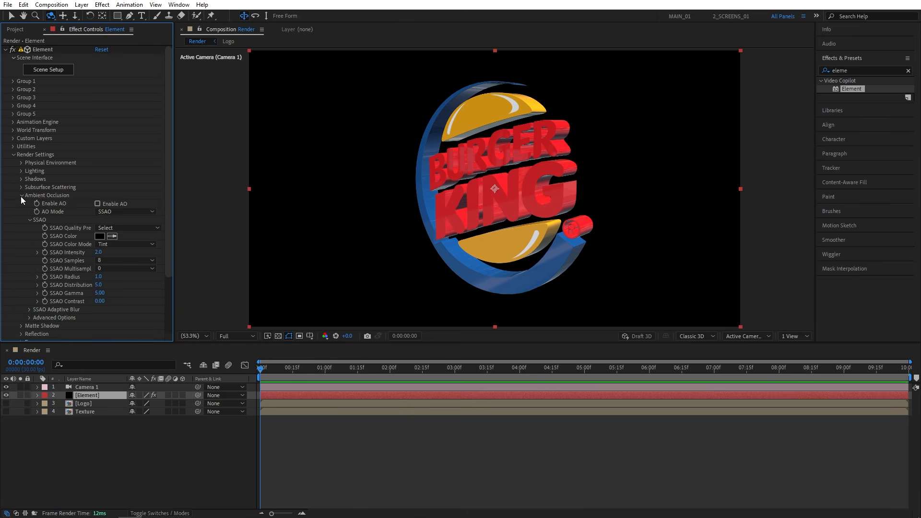
{"action": "left_click", "coordinate": [97, 203]}
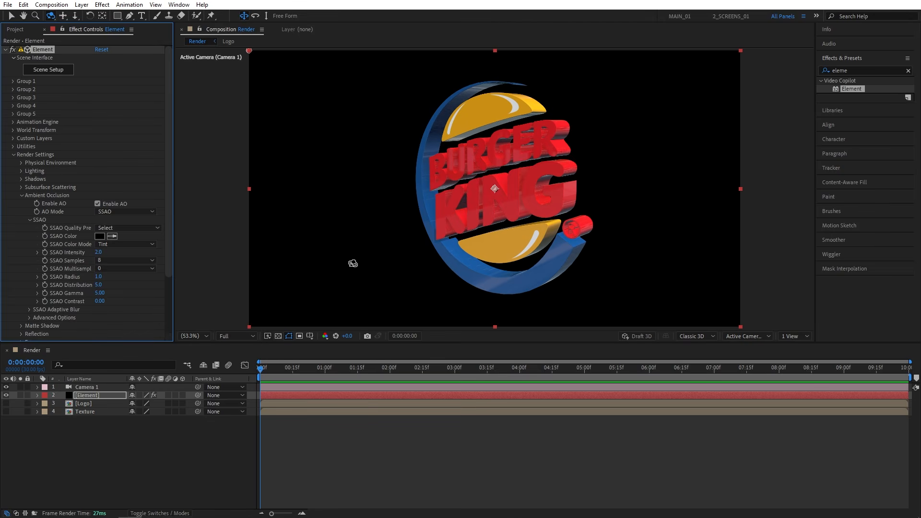
{"action": "left_click", "coordinate": [99, 252]}
{"action": "type", "text": "4"}
{"action": "key", "text": "Return"}
{"action": "mouse_move", "coordinate": [495, 184]}
{"action": "left_mouse_down"}
{"action": "mouse_move", "coordinate": [546, 167]}
{"action": "mouse_move", "coordinate": [492, 180]}
{"action": "left_mouse_up"}
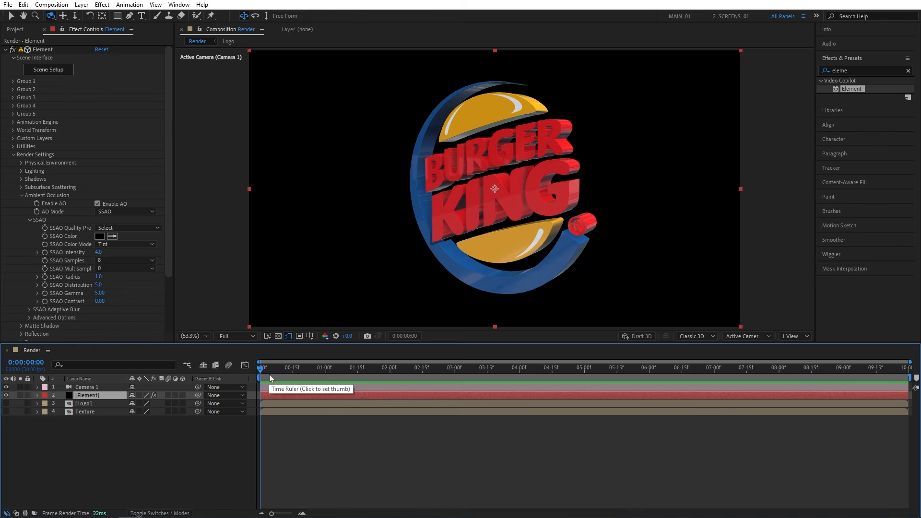
- Keyframe Camera 1's Point of Interest and Position at 0 seconds, framing the logo closer from an angle at about 1874, 788, -1191
{"action": "key", "text": "alt"}
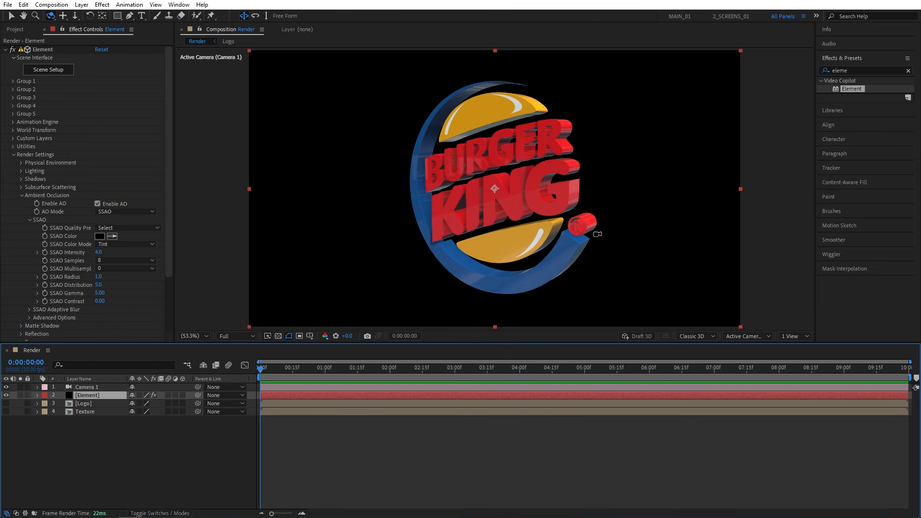
{"action": "mouse_move", "coordinate": [260, 370]}
{"action": "left_mouse_down"}
{"action": "mouse_move", "coordinate": [272, 371]}
{"action": "mouse_move", "coordinate": [253, 369]}
{"action": "left_mouse_up"}
{"action": "left_click", "coordinate": [37, 387]}
{"action": "left_click", "coordinate": [46, 395]}
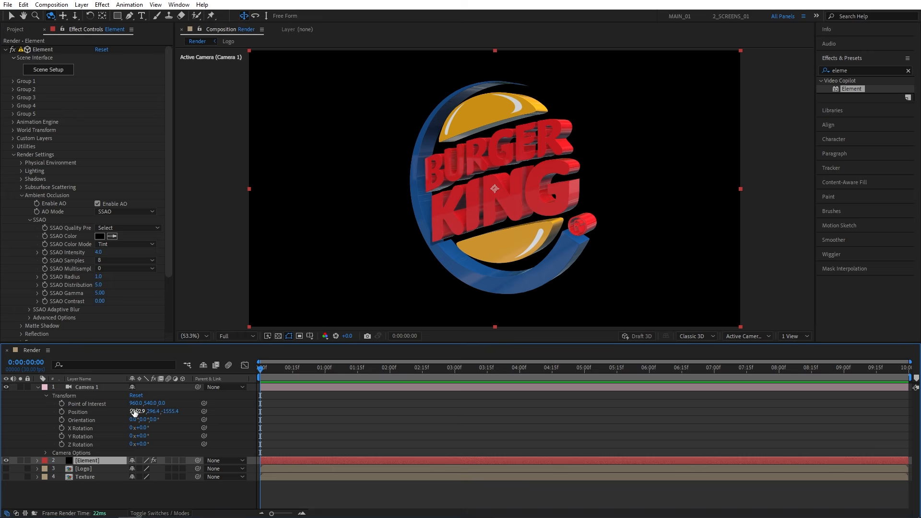
{"action": "left_click", "coordinate": [62, 404]}
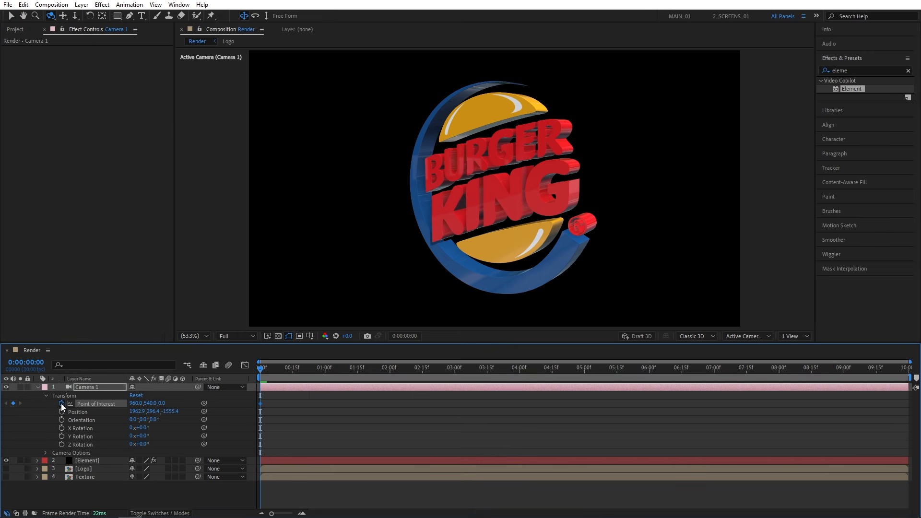
{"action": "left_click", "coordinate": [61, 411]}
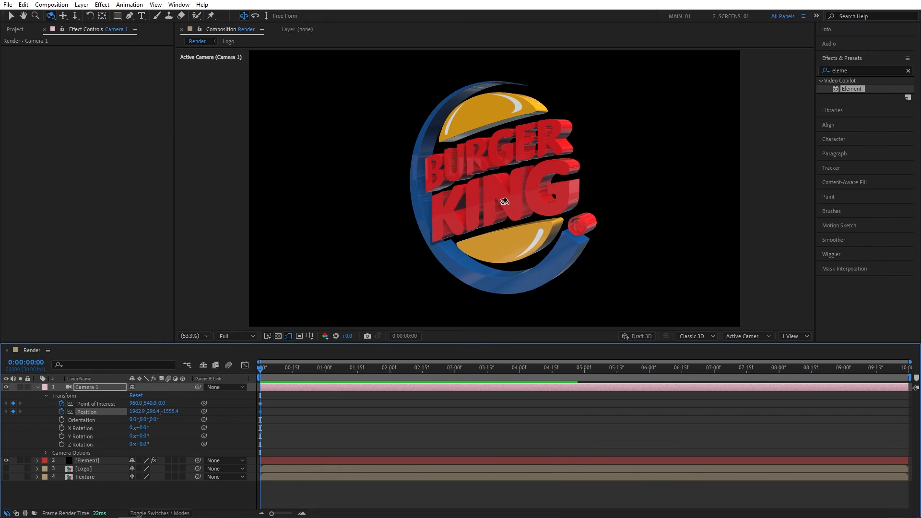
{"action": "left_click_drag", "start_coordinate": [508, 181], "coordinate": [526, 174]}
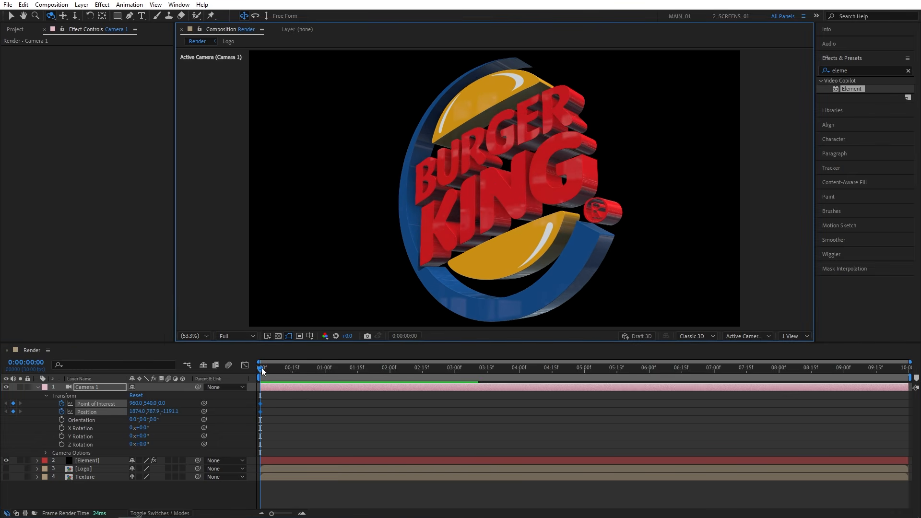
- At 1 second, orbit Camera 1 slightly toward the logo's front to keyframe its Position at about 1559, 751, -1383
{"action": "left_click_drag", "start_coordinate": [262, 371], "coordinate": [325, 370]}
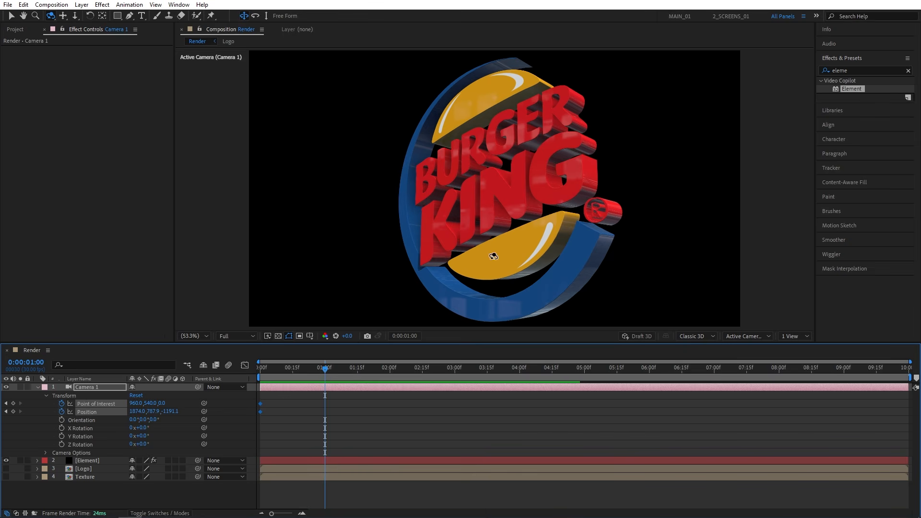
{"action": "left_click_drag", "start_coordinate": [495, 207], "coordinate": [508, 208]}
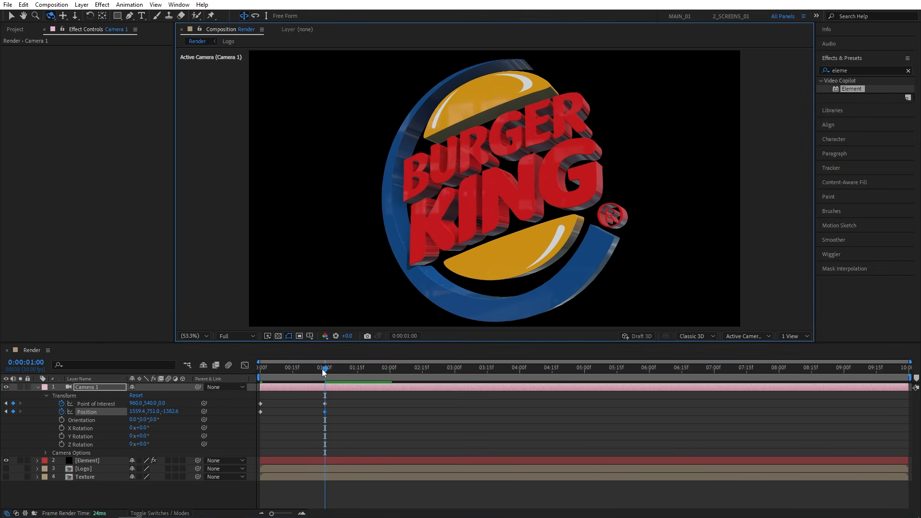
{"action": "mouse_move", "coordinate": [323, 372]}
{"action": "left_mouse_down"}
{"action": "mouse_move", "coordinate": [281, 369]}
{"action": "mouse_move", "coordinate": [322, 377]}
{"action": "left_mouse_up"}
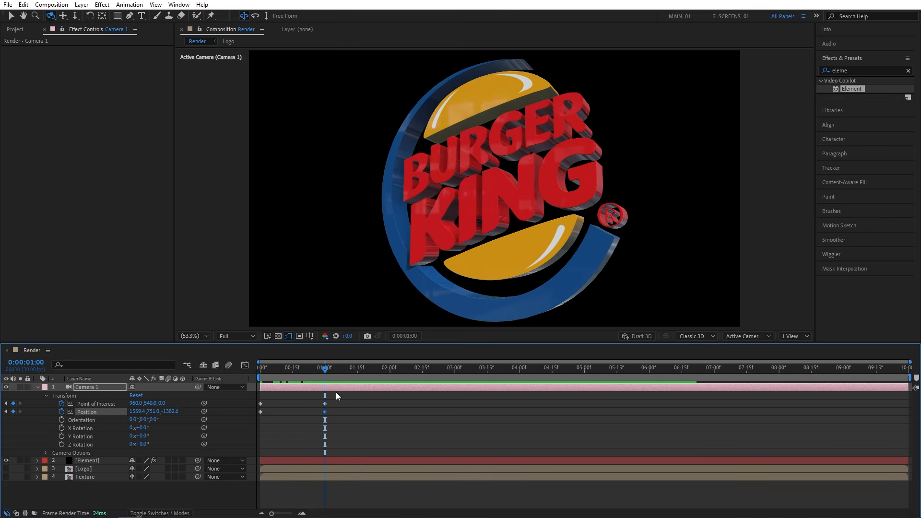
- Split the camera layer at 1 second and replace the second part's Point of Interest and Position keyframes with fresh ones there
{"action": "left_click", "coordinate": [23, 5]}
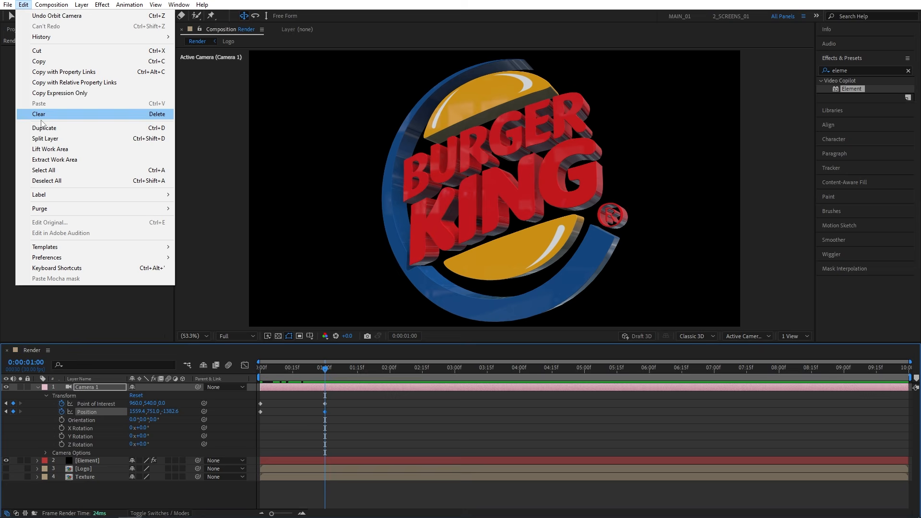
{"action": "left_click", "coordinate": [119, 139]}
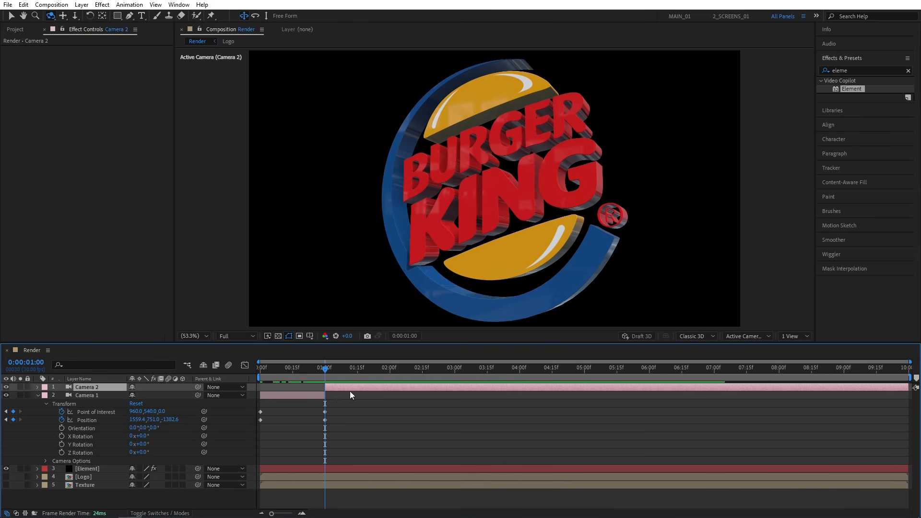
{"action": "key", "text": "u"}
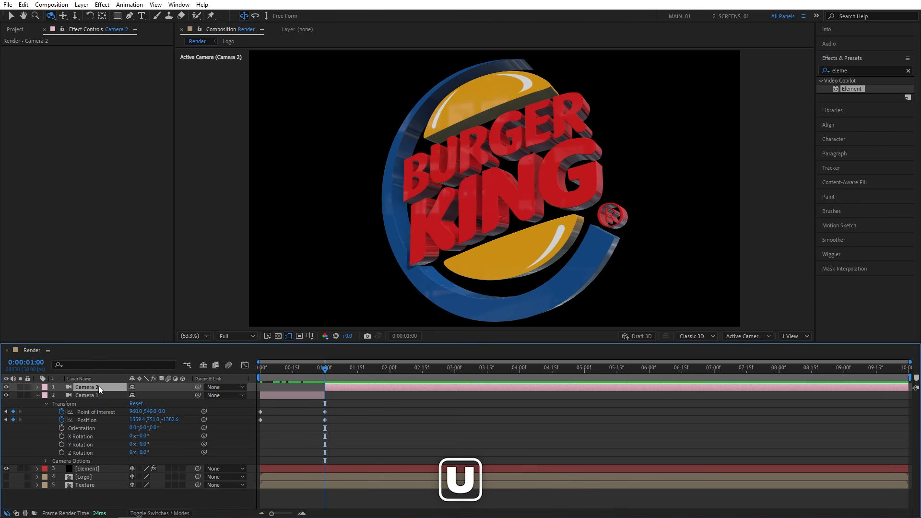
{"action": "key", "text": "u"}
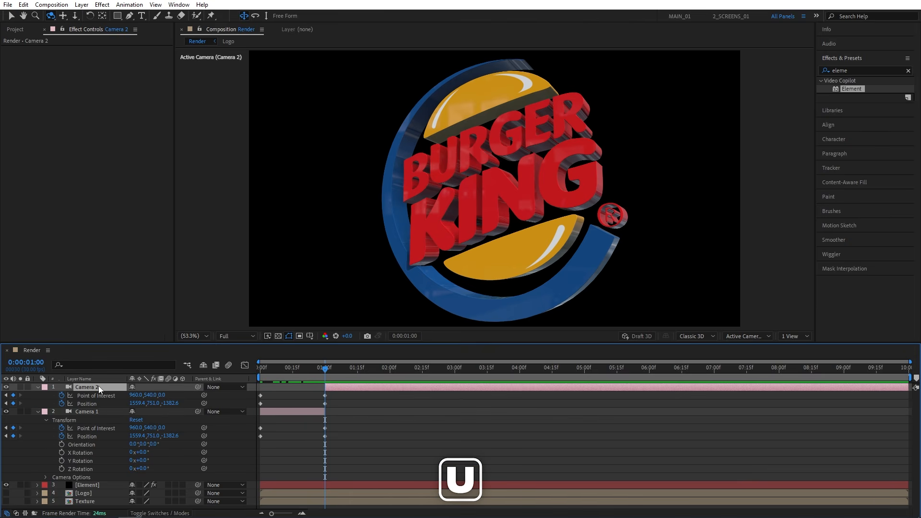
{"action": "left_click", "coordinate": [62, 396]}
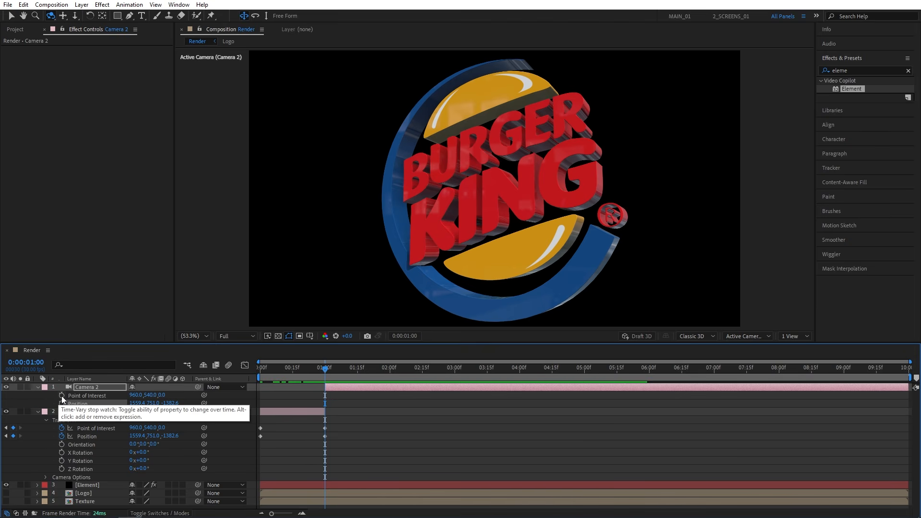
{"action": "left_click", "coordinate": [62, 396]}
{"action": "left_click", "coordinate": [62, 403]}
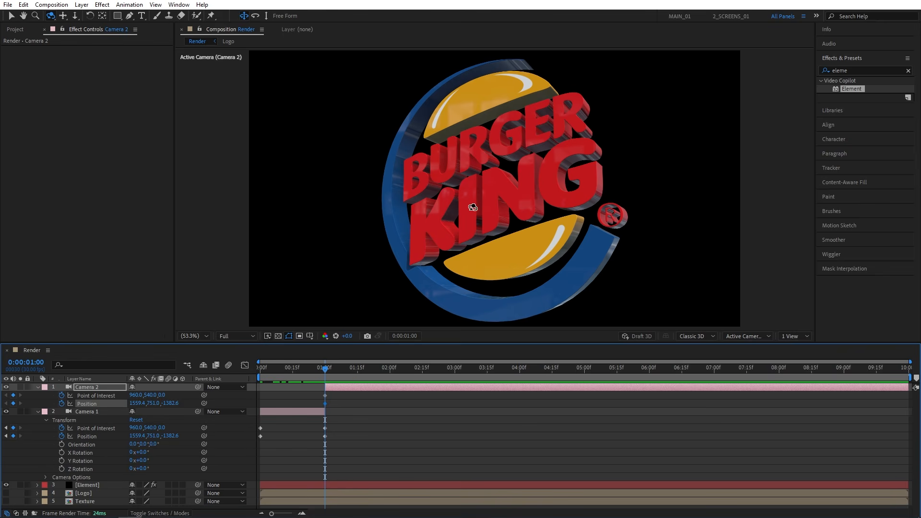
- Orbit Camera 2 to the logo's opposite side at 1 second and keyframe a slightly different angle about one second further on
{"action": "left_click_drag", "start_coordinate": [473, 173], "coordinate": [536, 197]}
{"action": "left_click_drag", "start_coordinate": [326, 371], "coordinate": [392, 383]}
{"action": "left_click_drag", "start_coordinate": [488, 186], "coordinate": [488, 172]}
- Preview the two camera shots and align Camera 2's closing Point of Interest and Position keyframes to exactly 2 seconds
{"action": "left_click", "coordinate": [311, 376]}
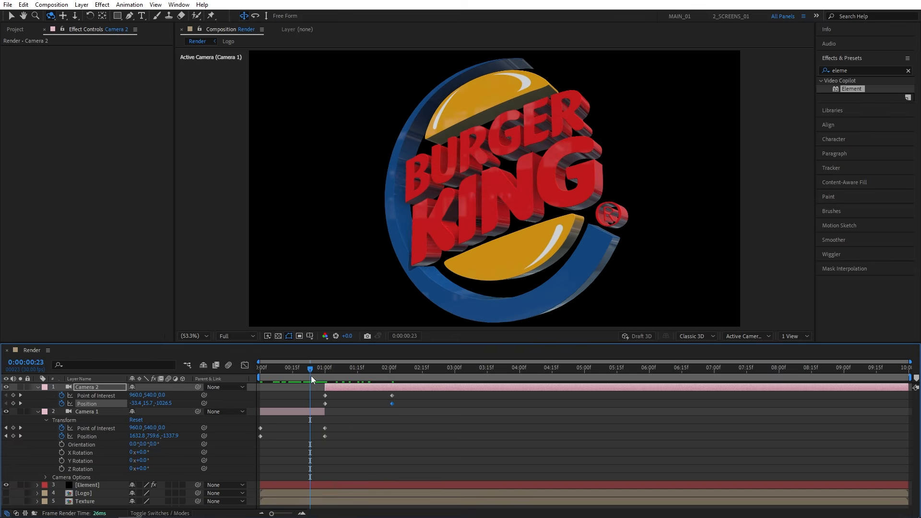
{"action": "key", "text": "space"}
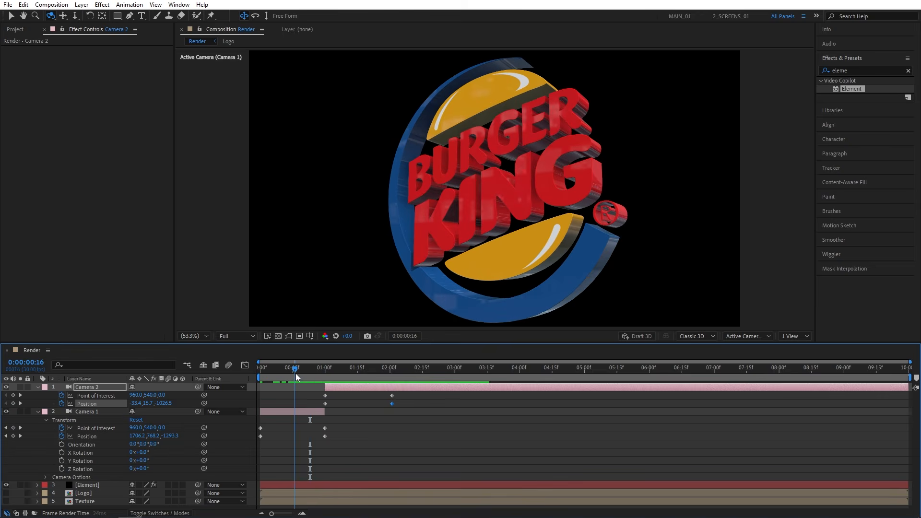
{"action": "left_click", "coordinate": [387, 371]}
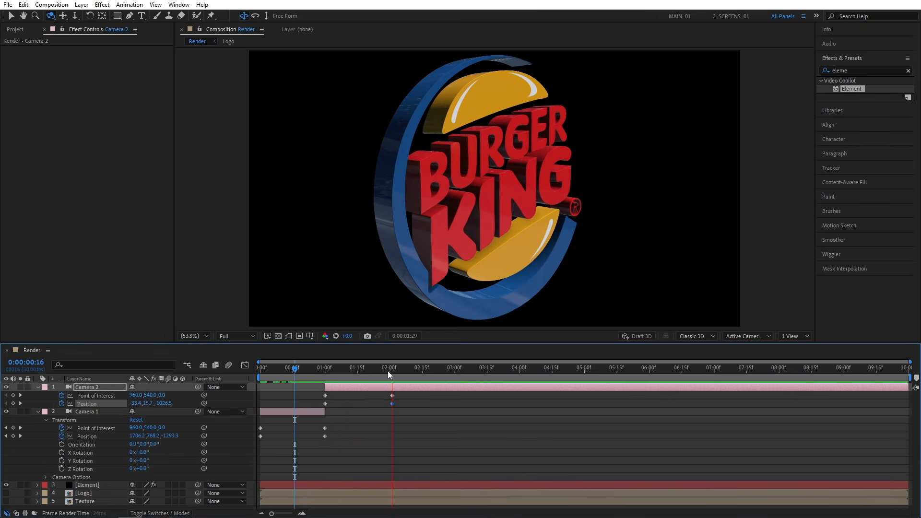
{"action": "left_click_drag", "start_coordinate": [389, 373], "coordinate": [388, 398]}
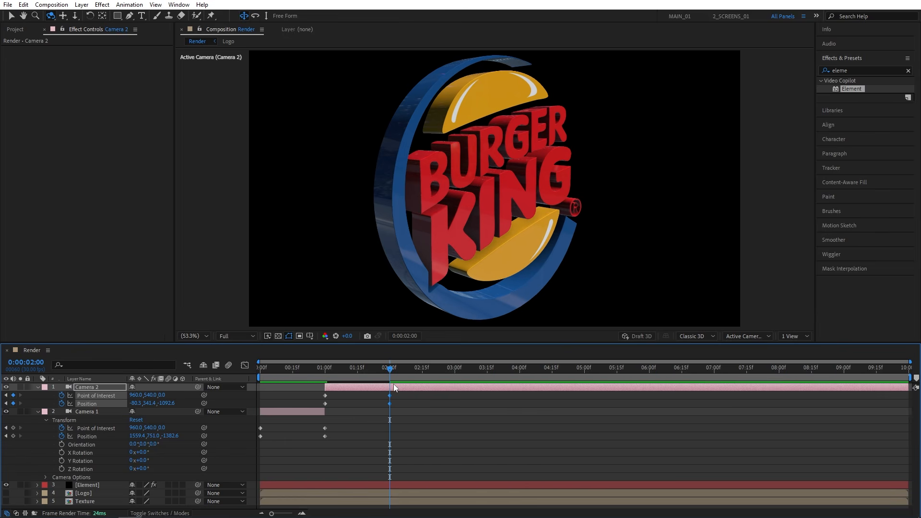
- Split Camera 2 at 2 seconds and reveal the new part's keyframed properties
{"action": "left_click", "coordinate": [394, 387]}
{"action": "key", "text": "ctrl+shift+d"}
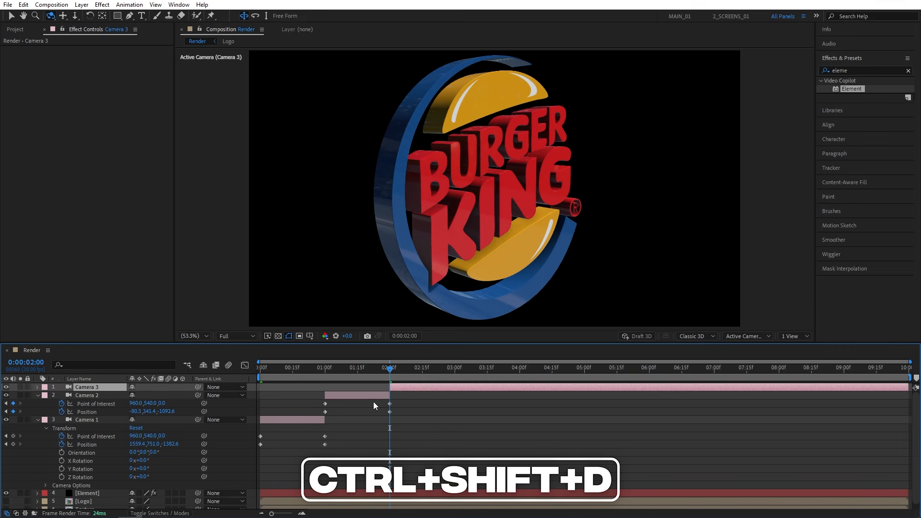
{"action": "key", "text": "u"}
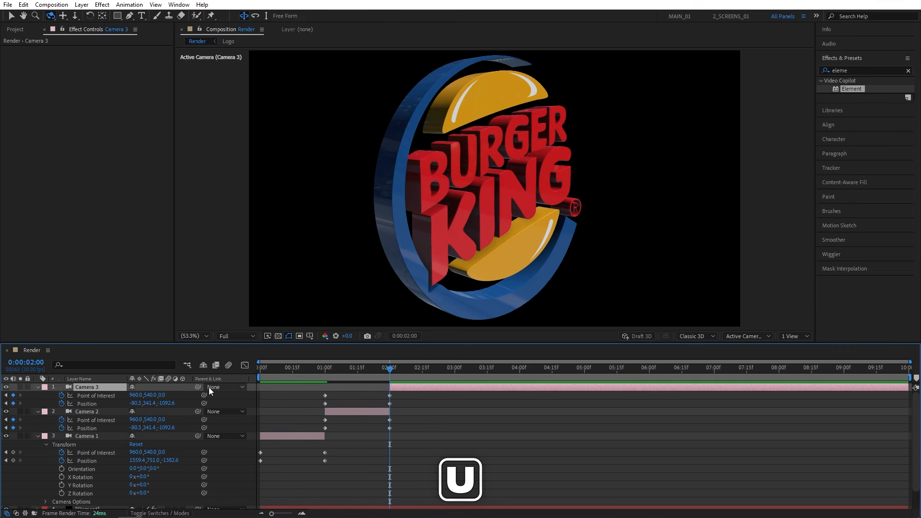
- Remove Camera 3's Point of Interest and Position keyframes and reset its Position to the default front view
{"action": "left_click", "coordinate": [60, 396]}
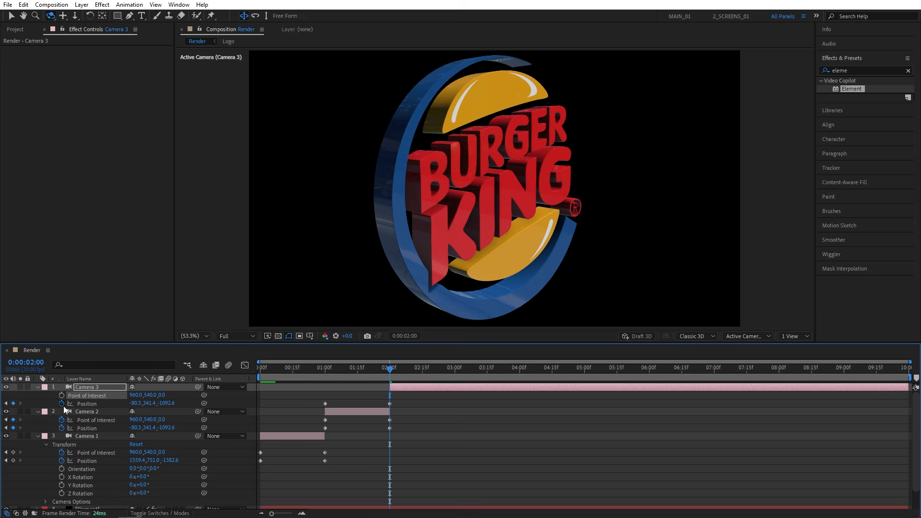
{"action": "left_click", "coordinate": [61, 404]}
{"action": "right_click", "coordinate": [78, 405]}
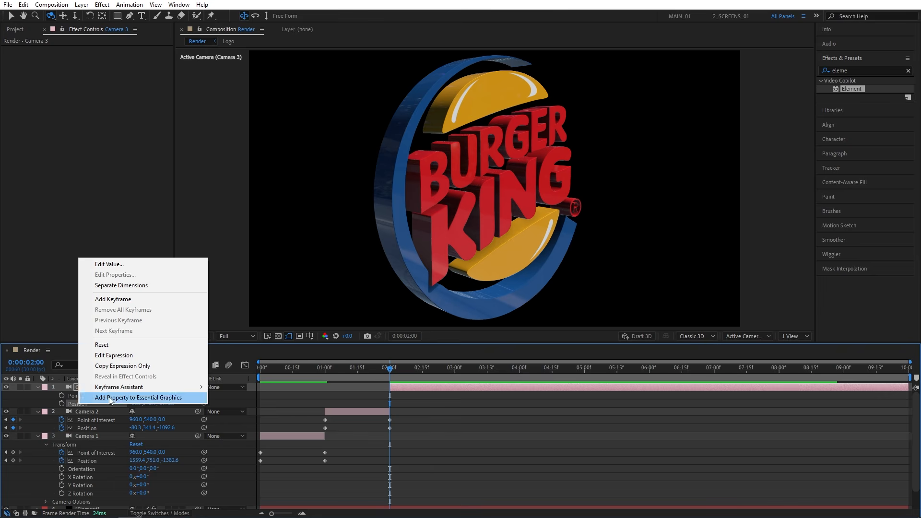
{"action": "left_click", "coordinate": [126, 346]}
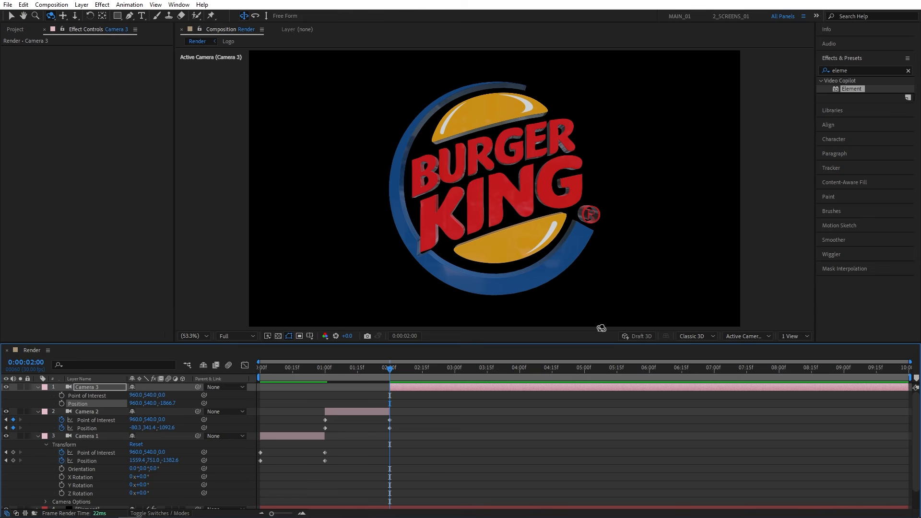
- Keyframe a slow push-in on Camera 3, from a Z position of about -1750 at 2 seconds to about -1634 at 4 seconds
{"action": "left_click", "coordinate": [60, 396]}
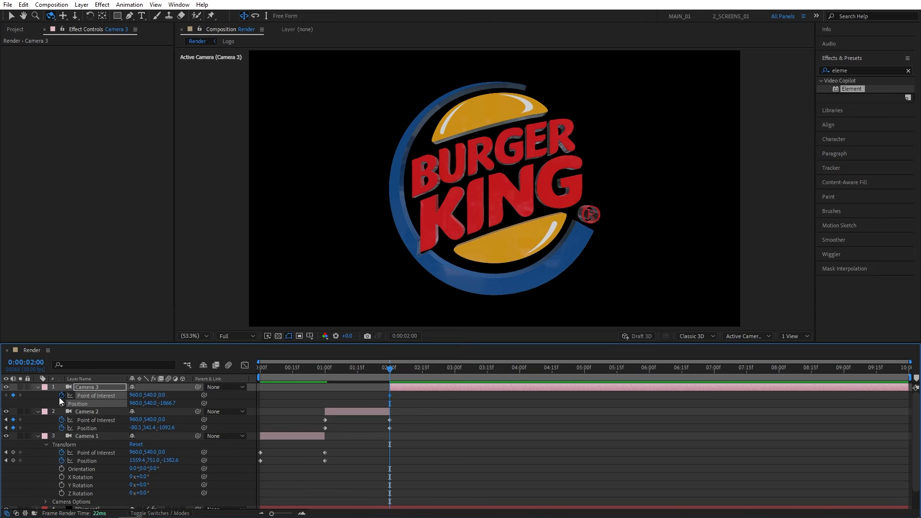
{"action": "left_click", "coordinate": [61, 404]}
{"action": "left_click_drag", "start_coordinate": [495, 187], "coordinate": [495, 167]}
{"action": "key", "text": "space"}
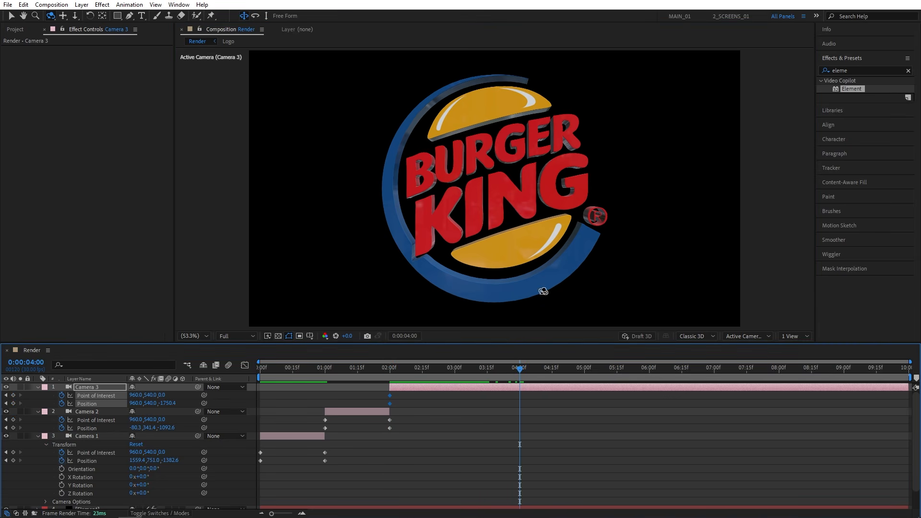
{"action": "left_click_drag", "start_coordinate": [511, 175], "coordinate": [512, 160]}
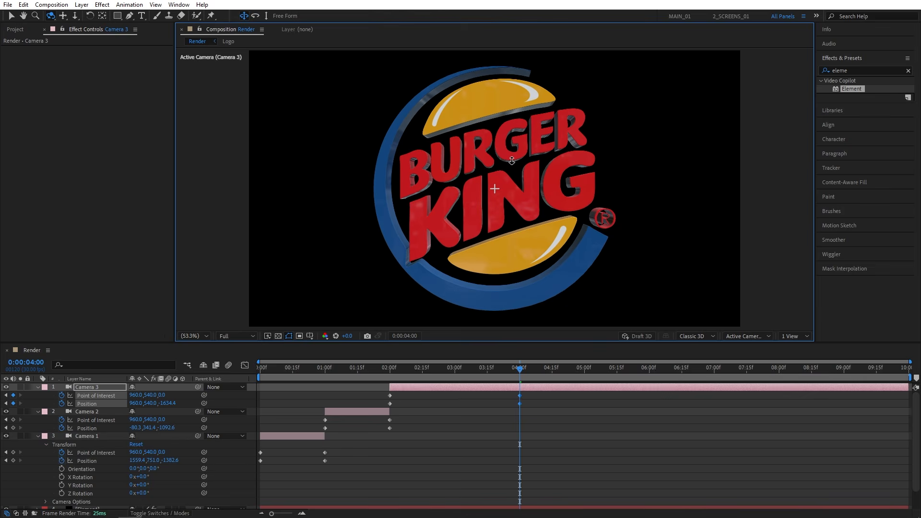
- Apply Easy Ease to Camera 3's Point of Interest and Position keyframes at 4 seconds
{"action": "right_click", "coordinate": [520, 396]}
{"action": "mouse_move", "coordinate": [555, 391]}
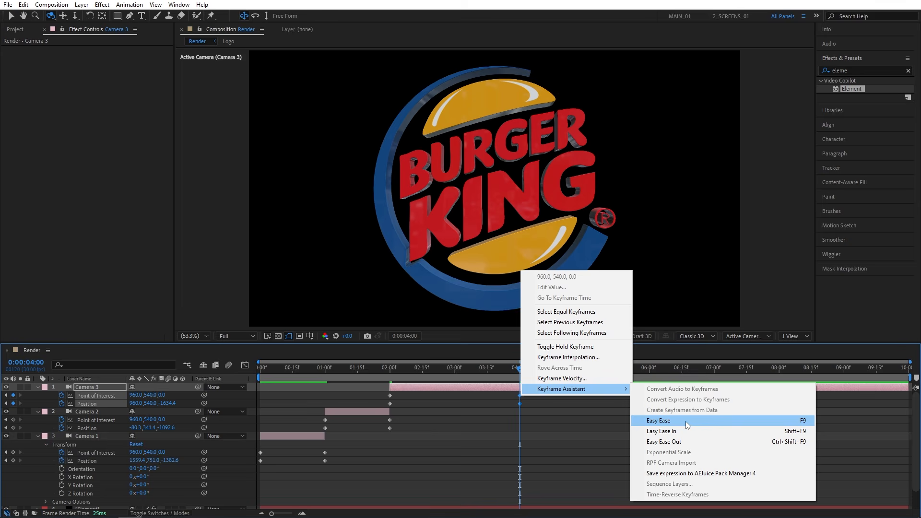
{"action": "left_click", "coordinate": [749, 422]}
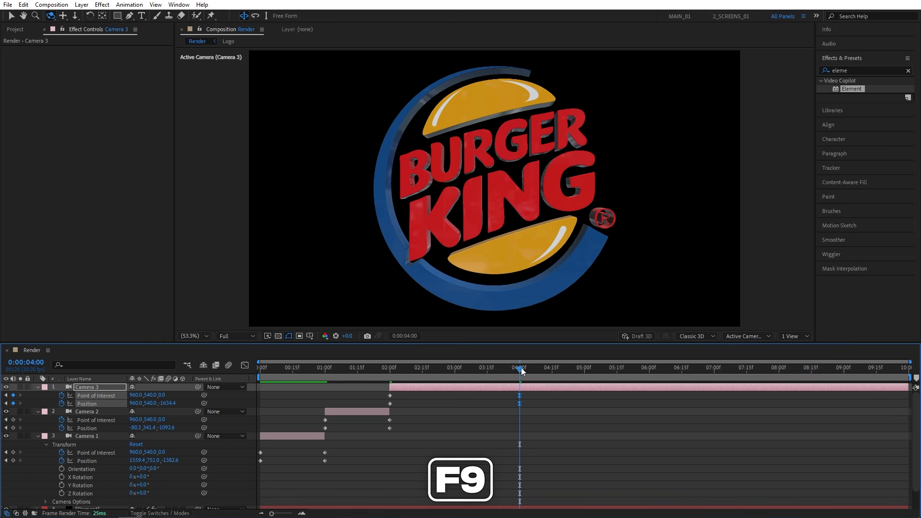
- End the work area at 4 seconds and play back the three-camera animation from the start
{"action": "left_click_drag", "start_coordinate": [522, 370], "coordinate": [296, 381]}
{"action": "key", "text": "n"}
{"action": "key", "text": "space"}
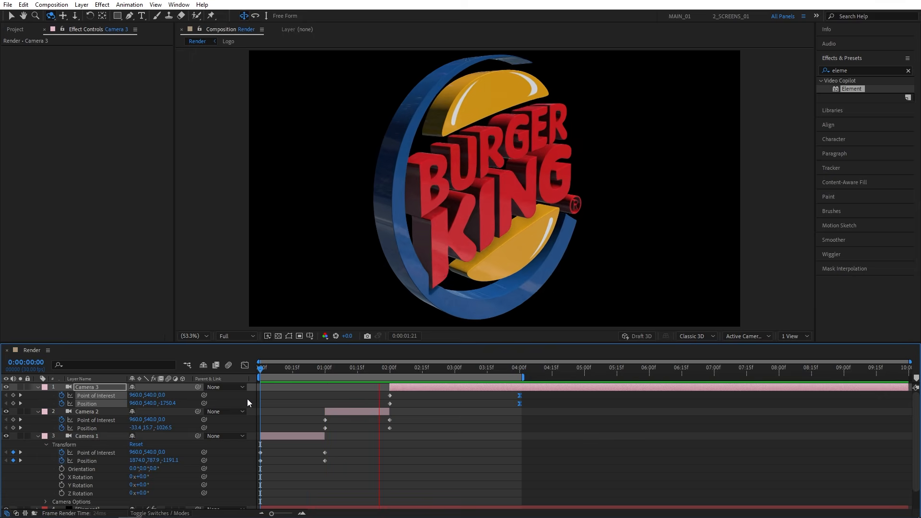
{"action": "key", "text": "space"}
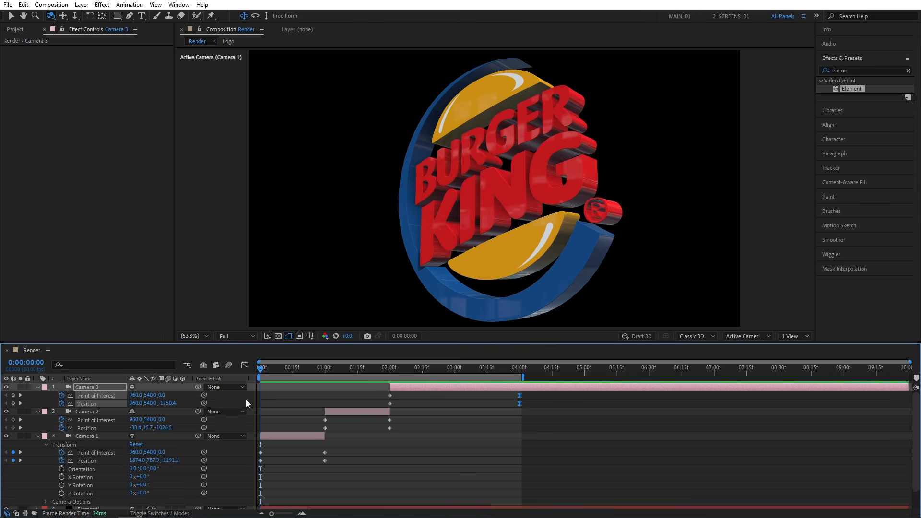
{"action": "key", "text": "space"}
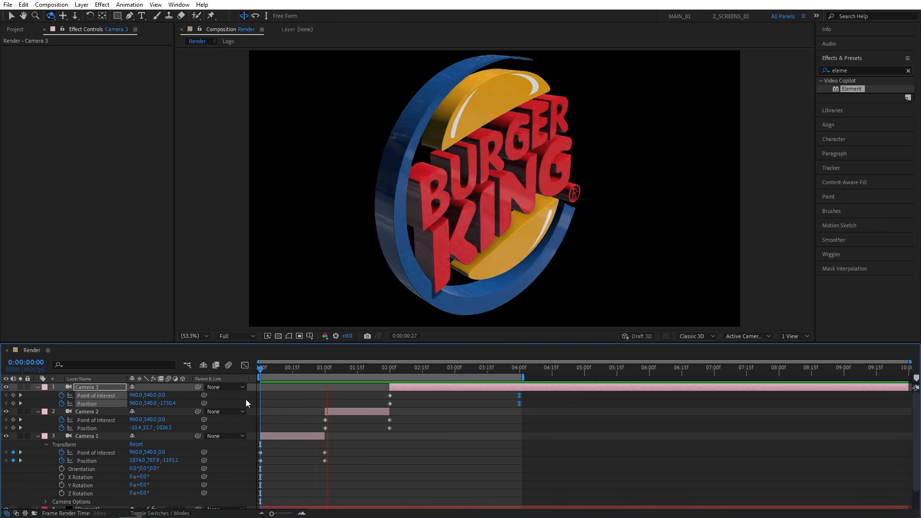